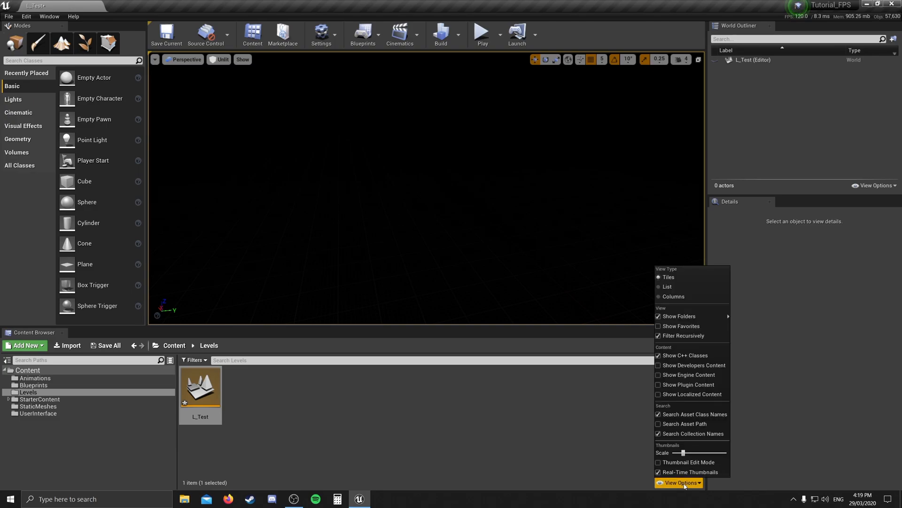
Step: Show engine content in the Content Browser and search the Engine Content folder for "bp_"
{"action": "left_click", "coordinate": [688, 374]}
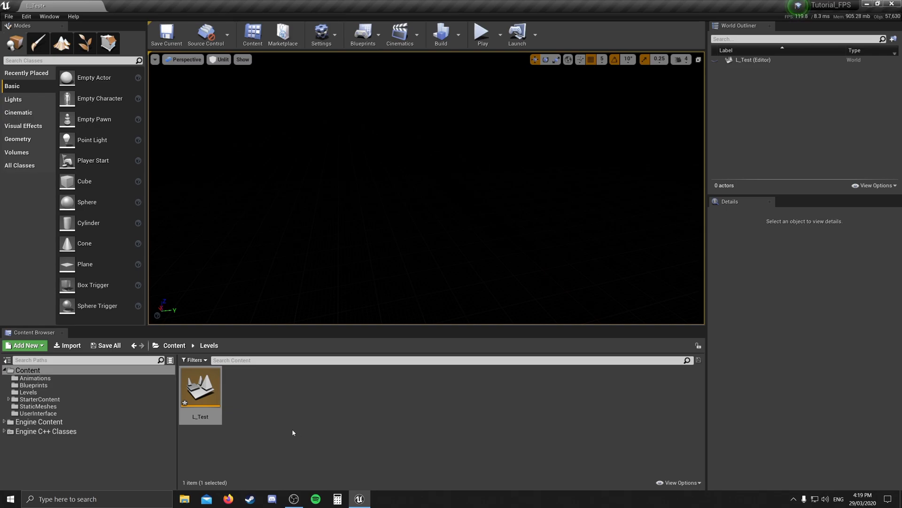
{"action": "left_click", "coordinate": [99, 422]}
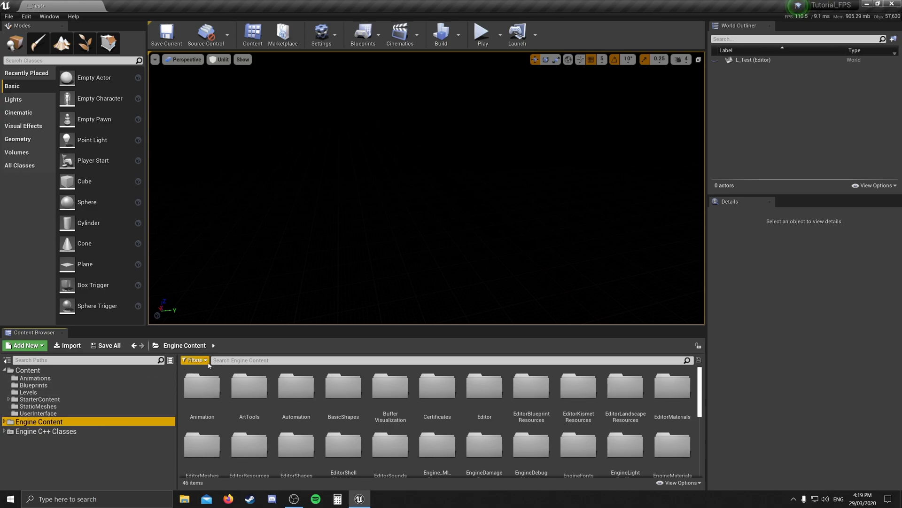
{"action": "left_click", "coordinate": [229, 361]}
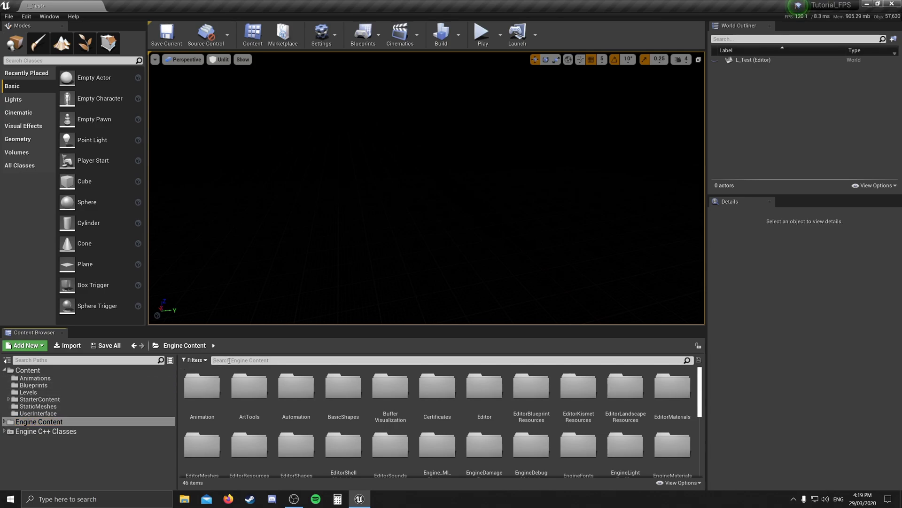
{"action": "type", "text": "bp"}
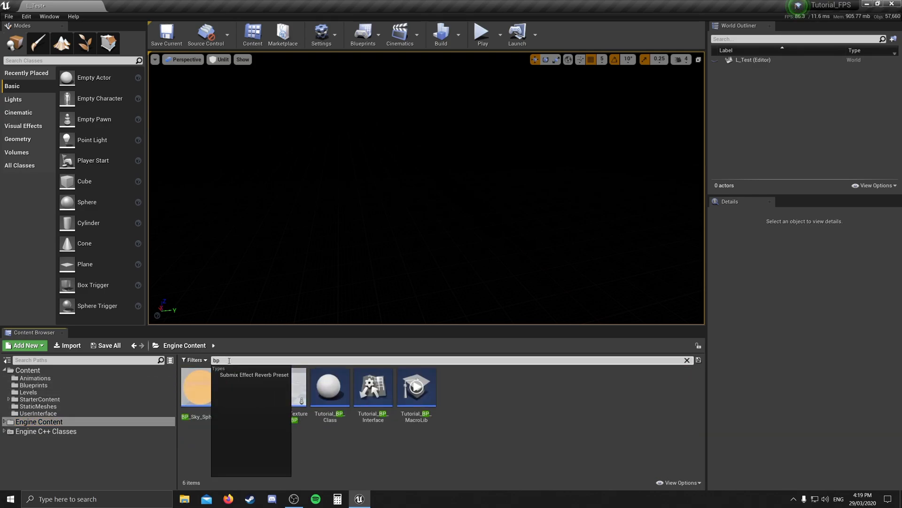
{"action": "type", "text": "_"}
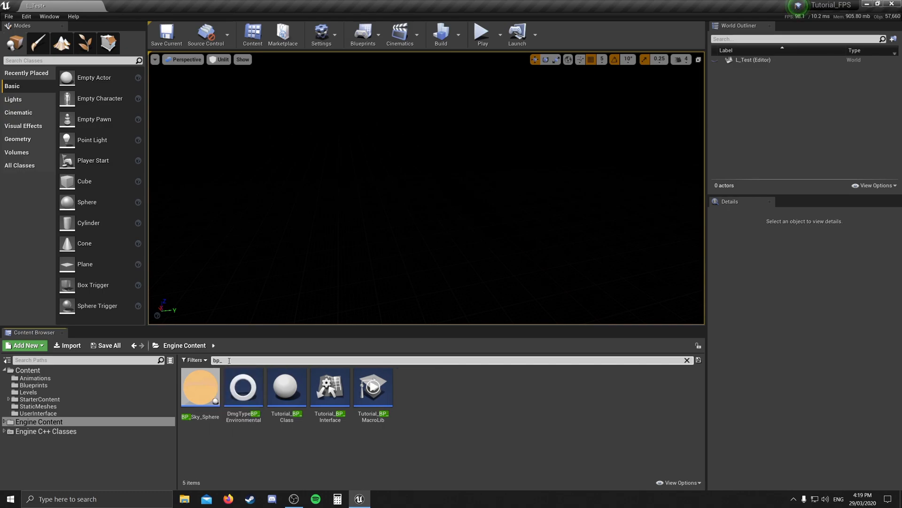
Step: Place the BP_Sky_Sphere blueprint in the empty level
{"action": "left_click", "coordinate": [200, 388]}
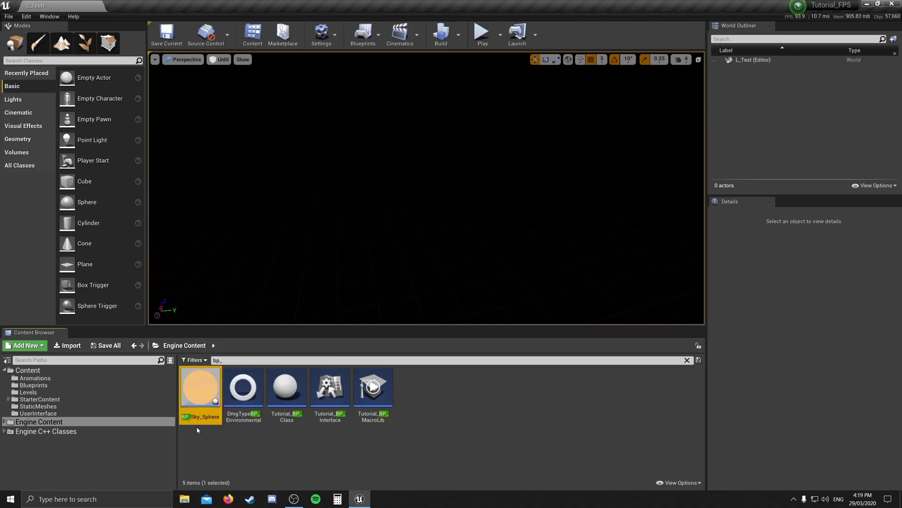
{"action": "left_click_drag", "start_coordinate": [200, 399], "coordinate": [407, 165]}
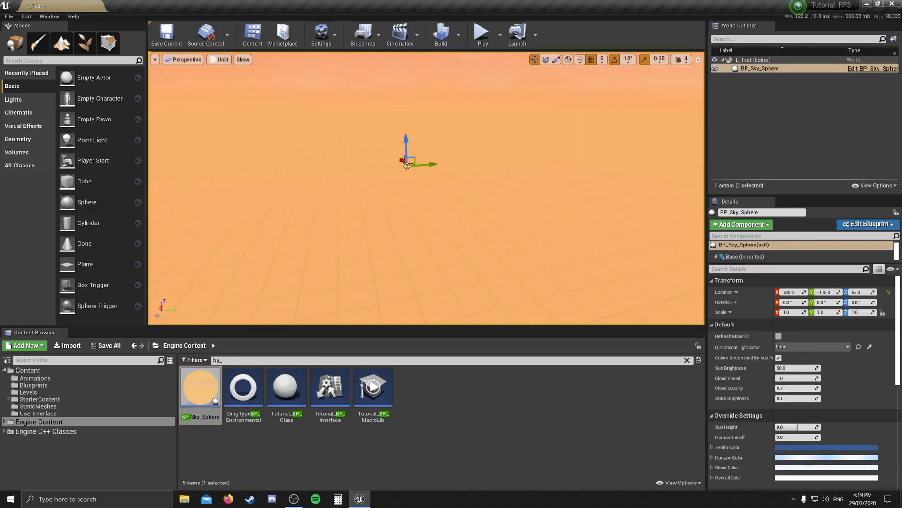
{"action": "right_click_drag", "start_coordinate": [418, 207], "coordinate": [371, 148]}
{"action": "key", "text": "f"}
{"action": "right_click_drag", "start_coordinate": [439, 231], "coordinate": [448, 250]}
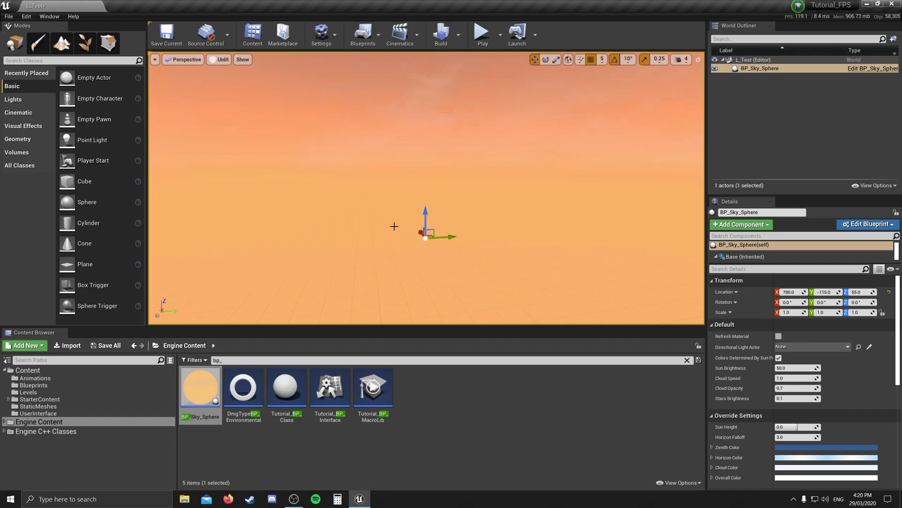
Step: Add a Directional Light to the level and assign it as the sky sphere's Directional Light Actor
{"action": "left_click", "coordinate": [17, 100]}
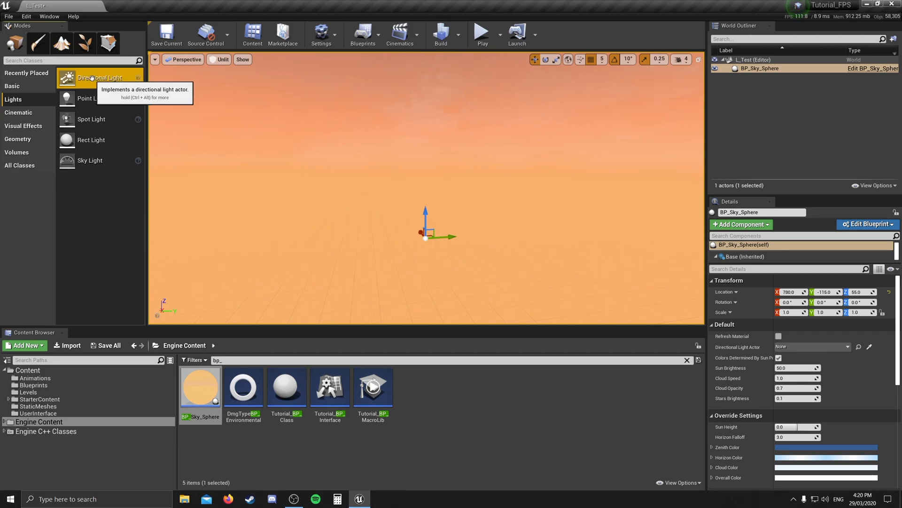
{"action": "left_click_drag", "start_coordinate": [92, 77], "coordinate": [358, 173]}
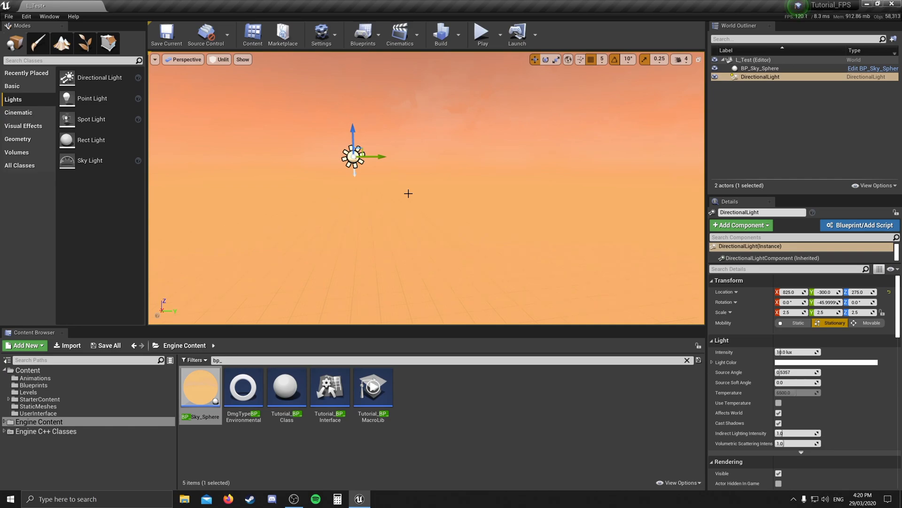
{"action": "left_click", "coordinate": [436, 95]}
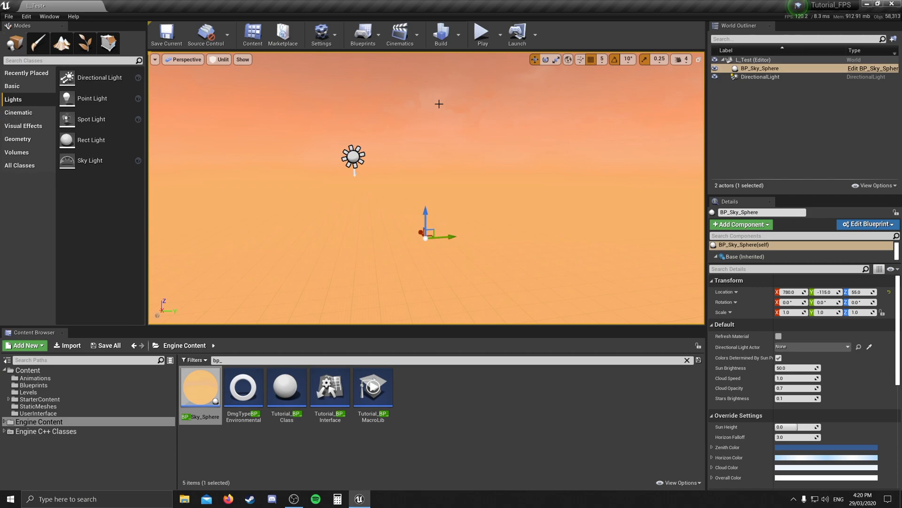
{"action": "left_click", "coordinate": [765, 71]}
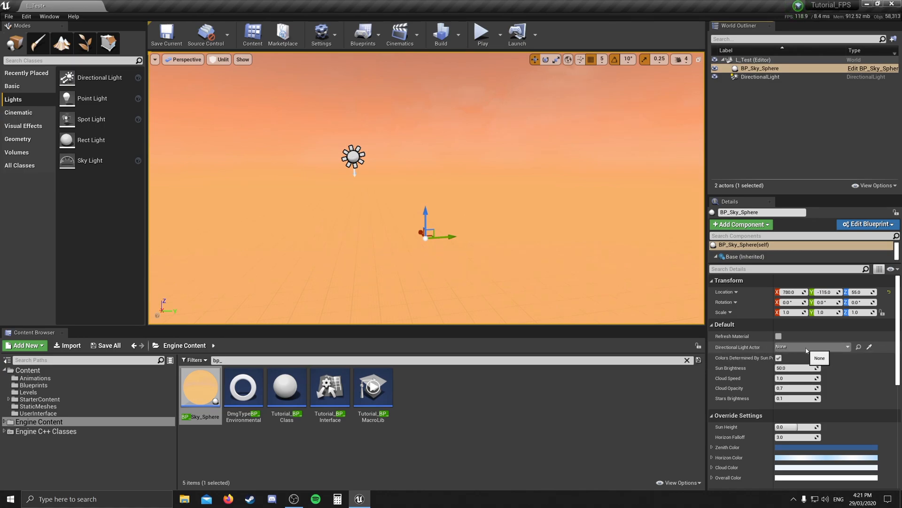
{"action": "left_click", "coordinate": [807, 349]}
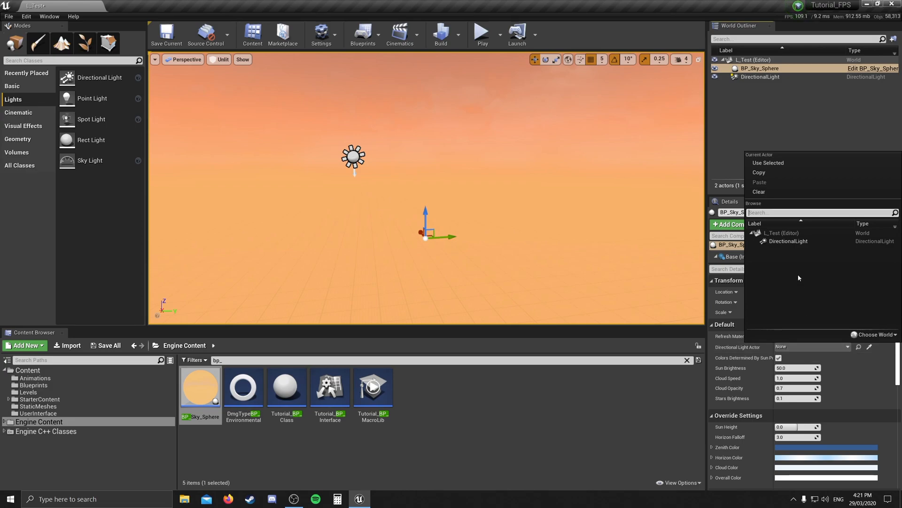
{"action": "left_click", "coordinate": [796, 241]}
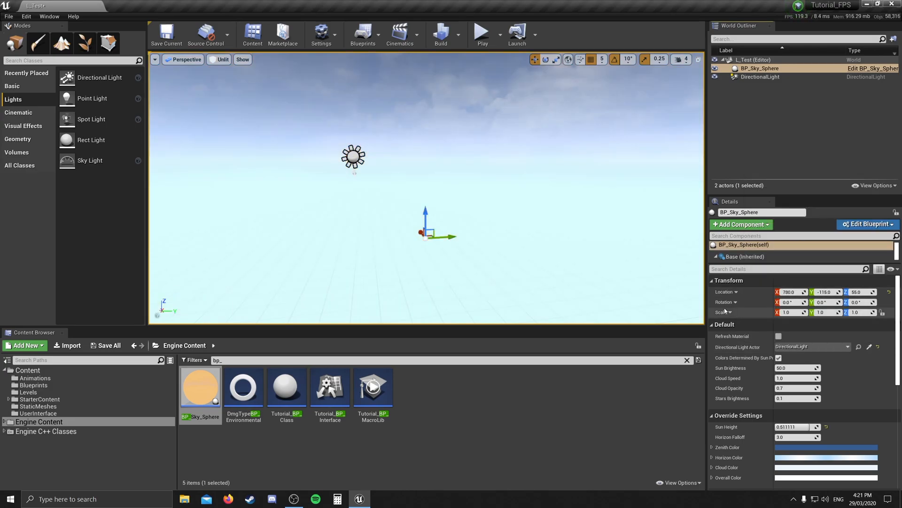
{"action": "right_click_drag", "start_coordinate": [623, 264], "coordinate": [587, 272]}
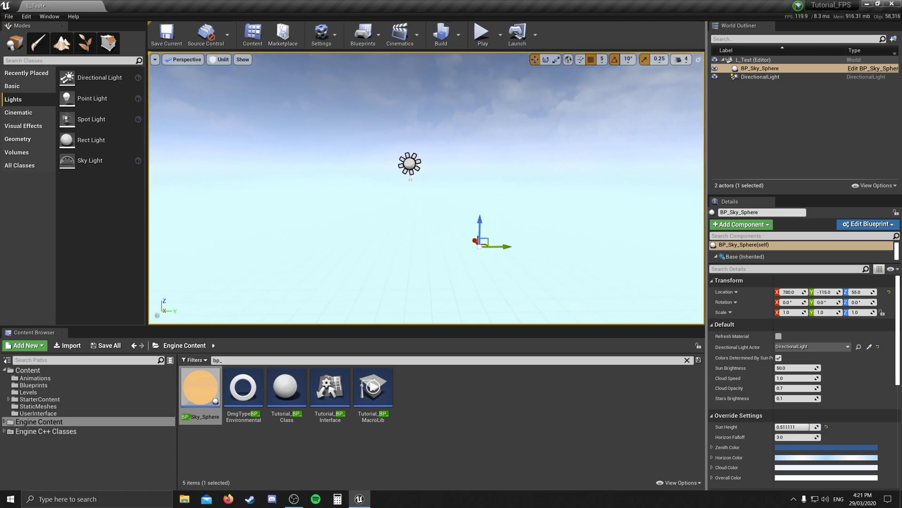
Step: Set the location of both BP_Sky_Sphere and DirectionalLight to X 0, Y 0, Z 10000
{"action": "left_click", "coordinate": [789, 118]}
{"action": "left_click", "coordinate": [780, 69]}
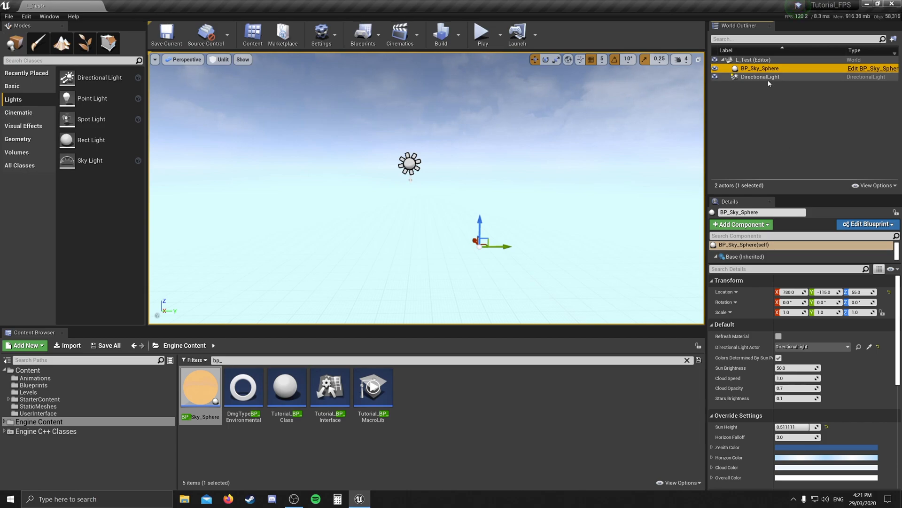
{"action": "left_click", "coordinate": [769, 78], "text": "ctrl"}
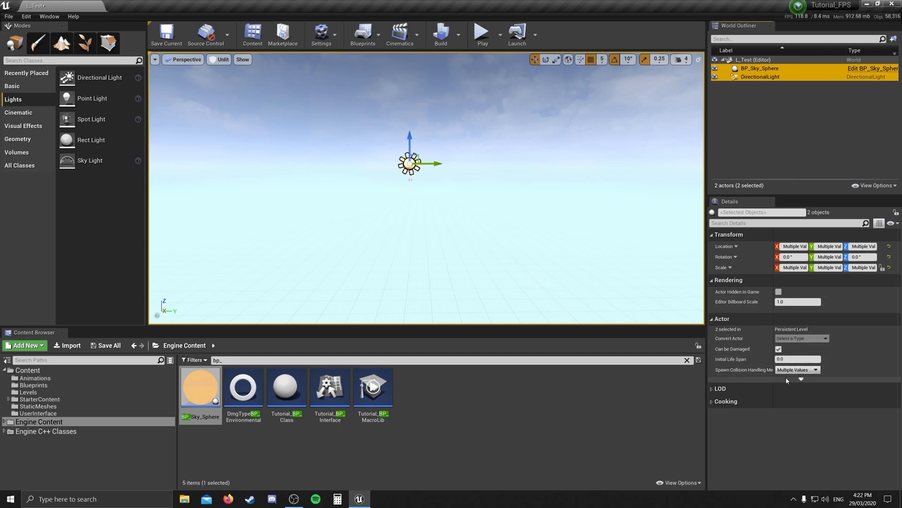
{"action": "left_click", "coordinate": [794, 246]}
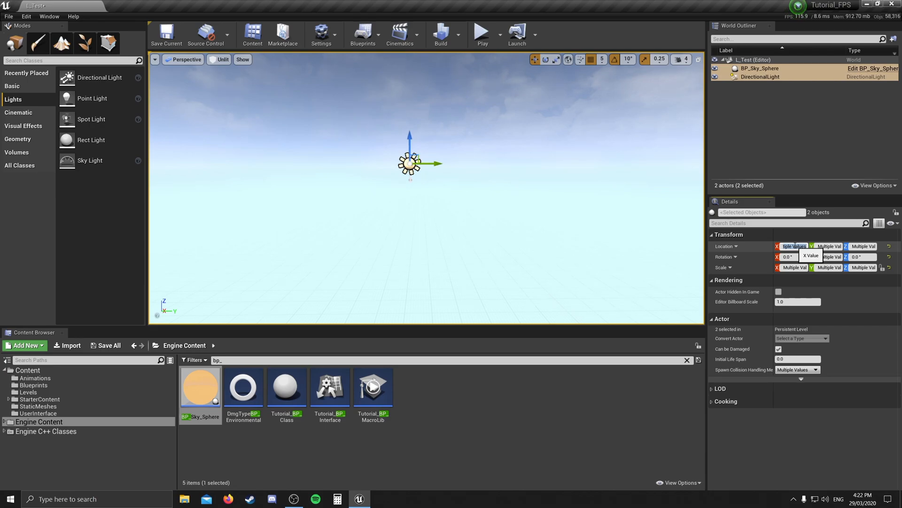
{"action": "type", "text": "0"}
{"action": "key", "text": "Tab"}
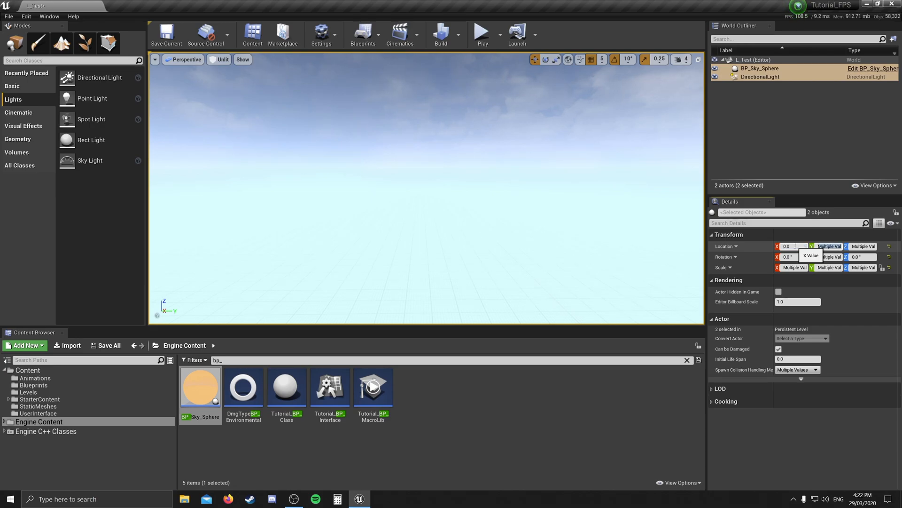
{"action": "type", "text": "0"}
{"action": "key", "text": "Tab"}
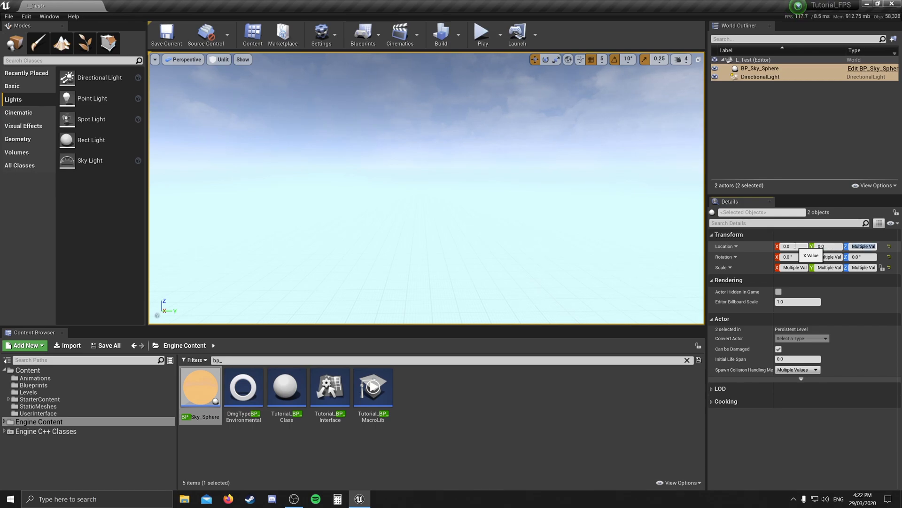
{"action": "type", "text": "10000"}
{"action": "key", "text": "Return"}
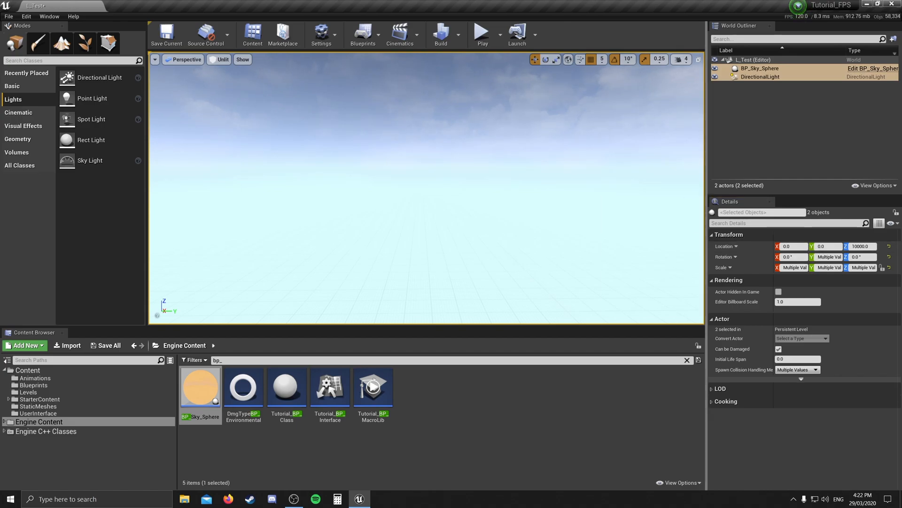
Step: Try a Z location of -10000 for the sky sphere and directional light, and return it to 10000
{"action": "right_click_drag", "start_coordinate": [658, 230], "coordinate": [770, 249]}
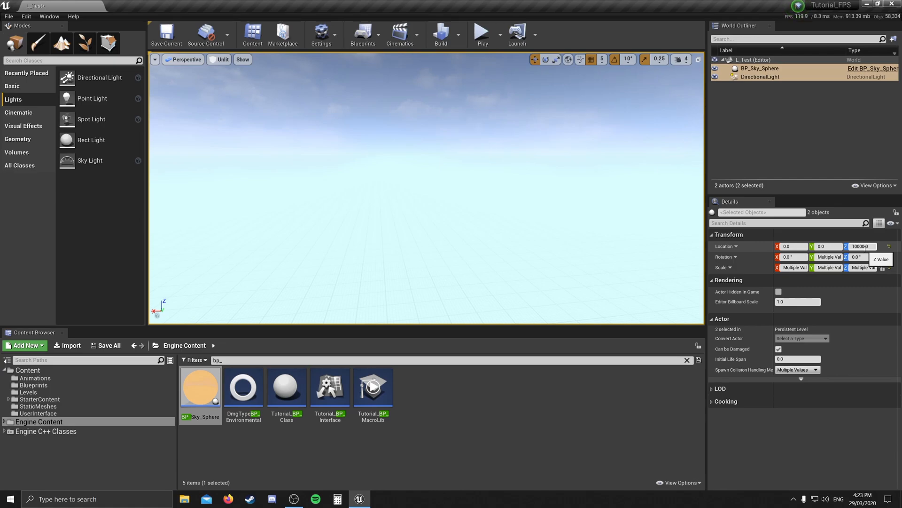
{"action": "right_click_drag", "start_coordinate": [517, 188], "coordinate": [658, 66]}
{"action": "right_click_drag", "start_coordinate": [423, 178], "coordinate": [586, 199]}
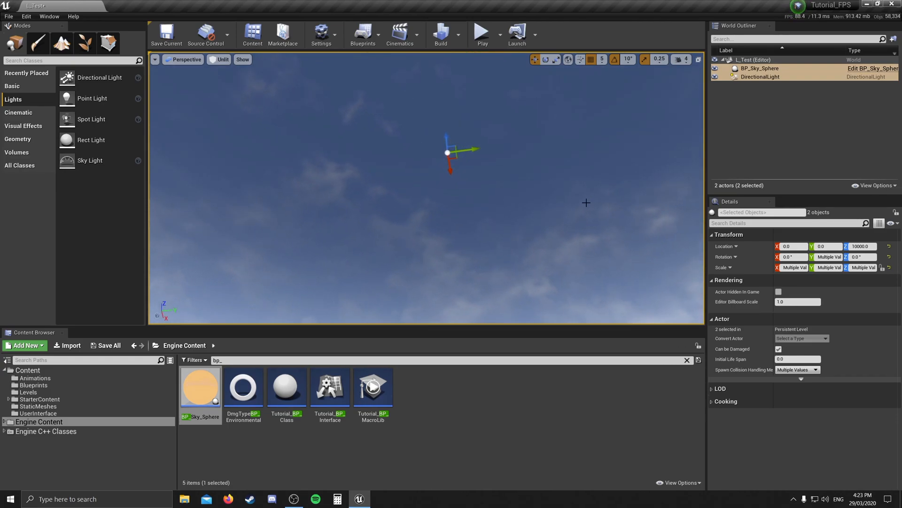
{"action": "left_click", "coordinate": [854, 247]}
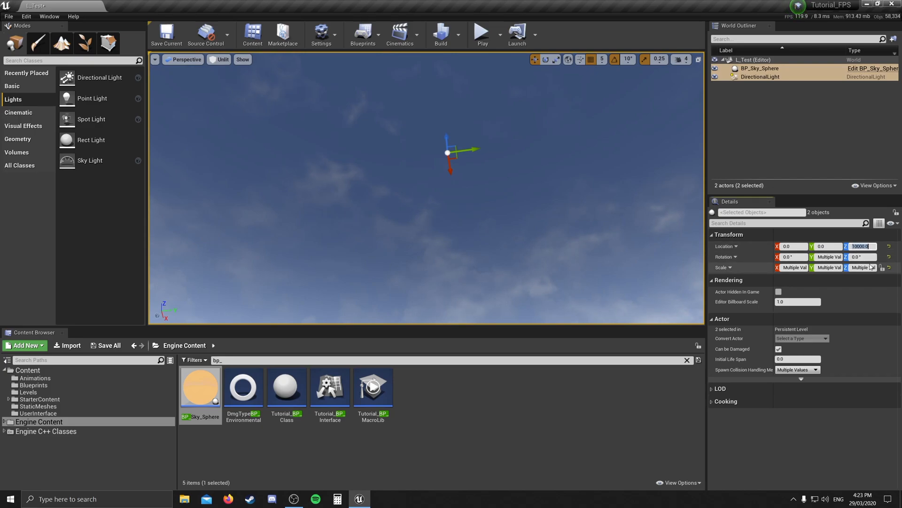
{"action": "key", "text": "Return"}
{"action": "type", "text": "-"}
{"action": "key", "text": "Return"}
{"action": "key", "text": "f"}
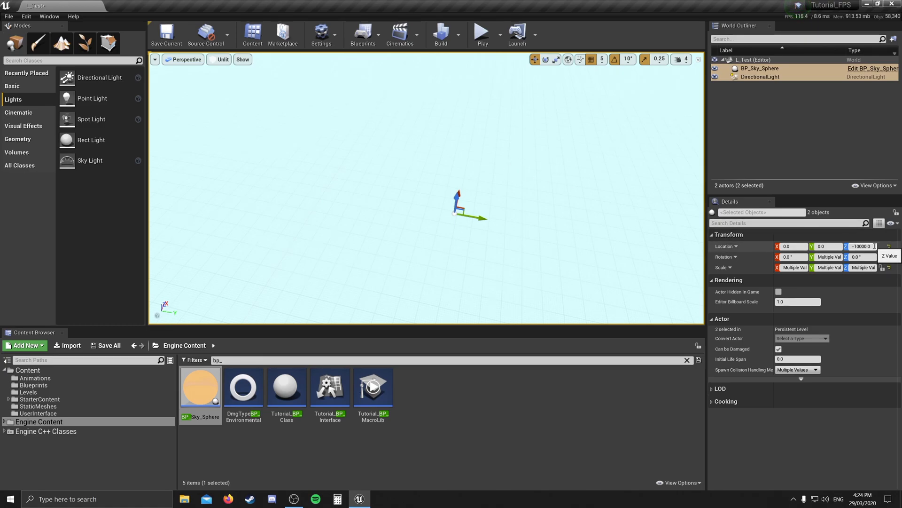
{"action": "key", "text": "Return"}
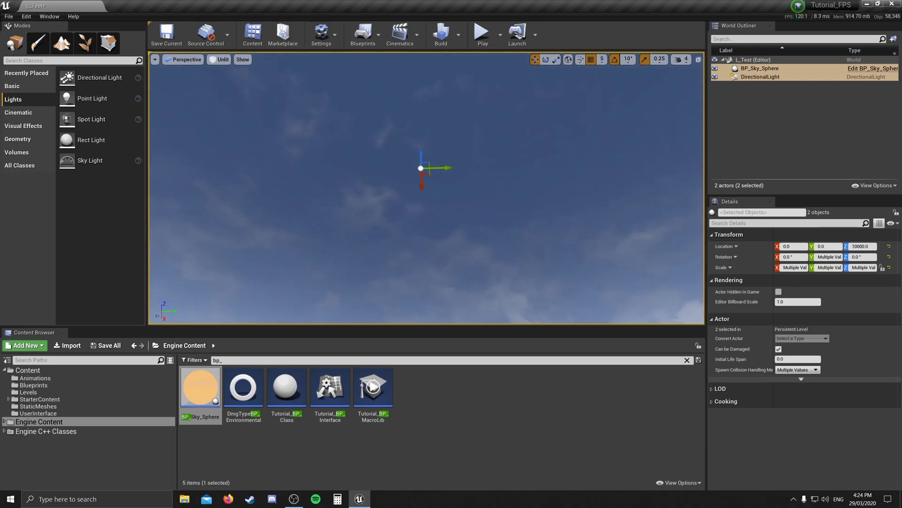
Step: Add an additive Box geometry brush to the level and set its location to 0, 0, 0
{"action": "right_click_drag", "start_coordinate": [447, 239], "coordinate": [447, 315]}
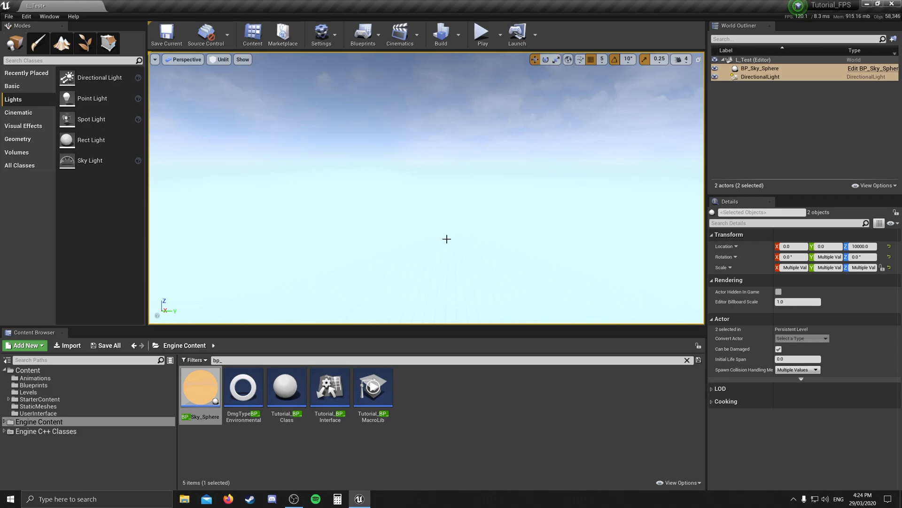
{"action": "left_click", "coordinate": [36, 140]}
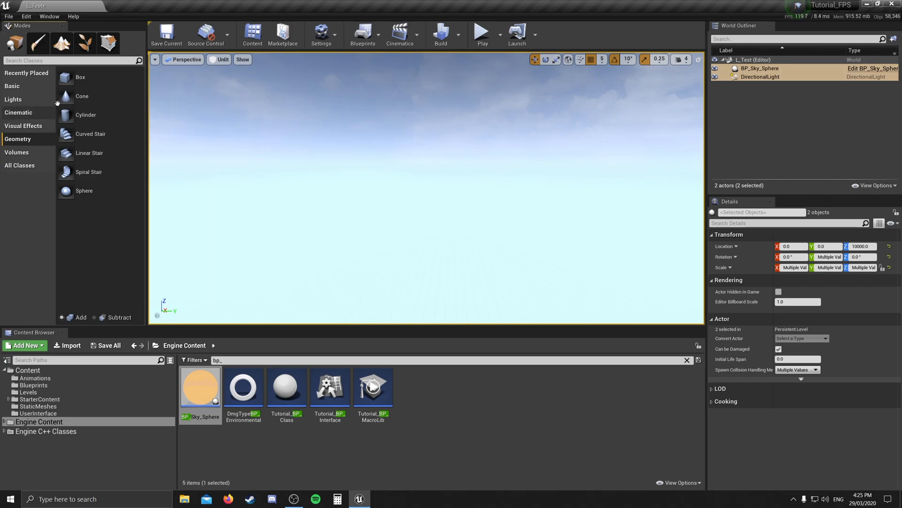
{"action": "mouse_move", "coordinate": [112, 81]}
{"action": "left_mouse_down"}
{"action": "mouse_move", "coordinate": [254, 117]}
{"action": "mouse_move", "coordinate": [441, 223]}
{"action": "mouse_move", "coordinate": [441, 234]}
{"action": "left_mouse_up"}
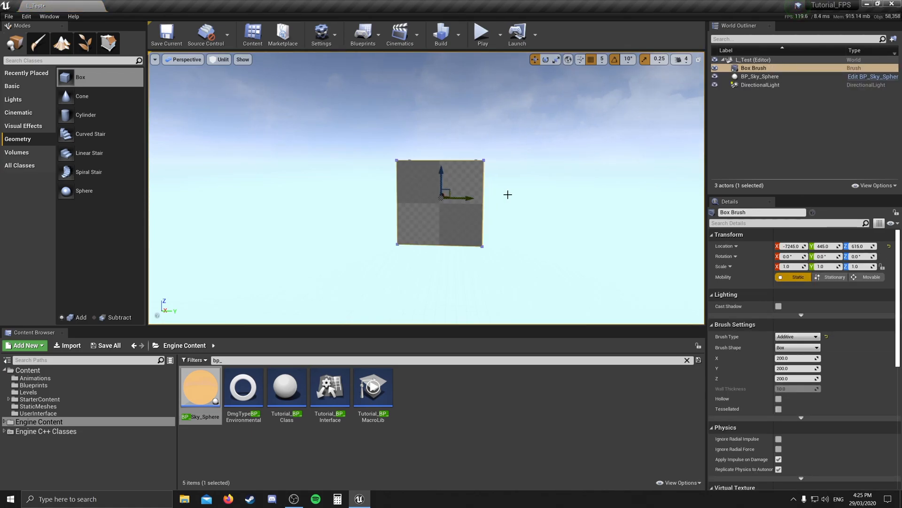
{"action": "left_click", "coordinate": [790, 247]}
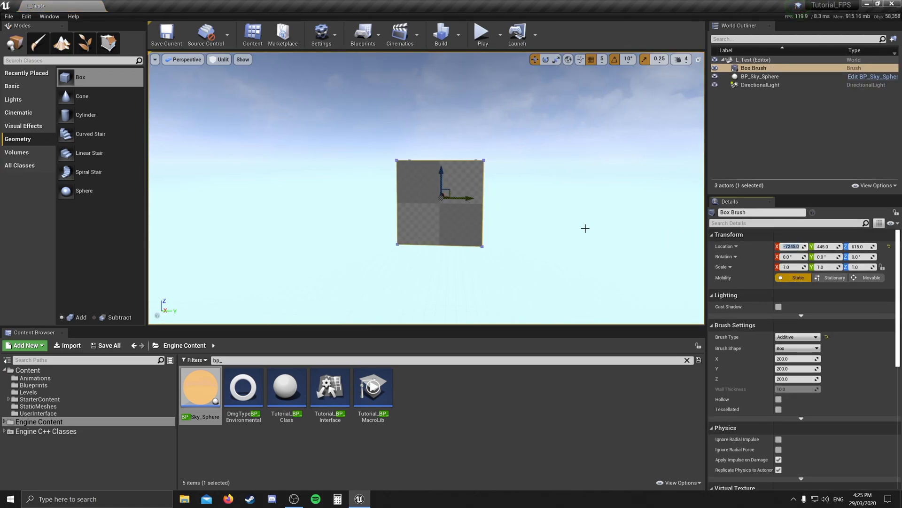
{"action": "type", "text": "0"}
{"action": "key", "text": "Tab"}
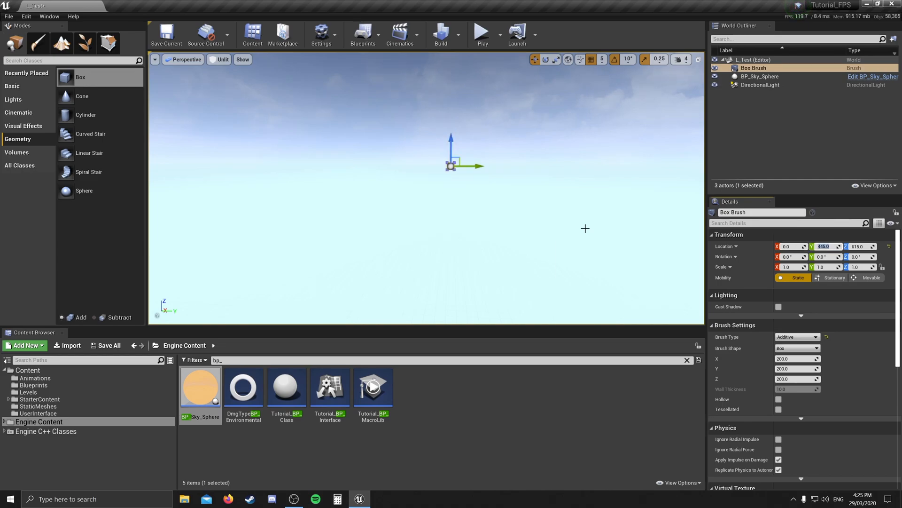
{"action": "type", "text": "0"}
{"action": "key", "text": "Tab"}
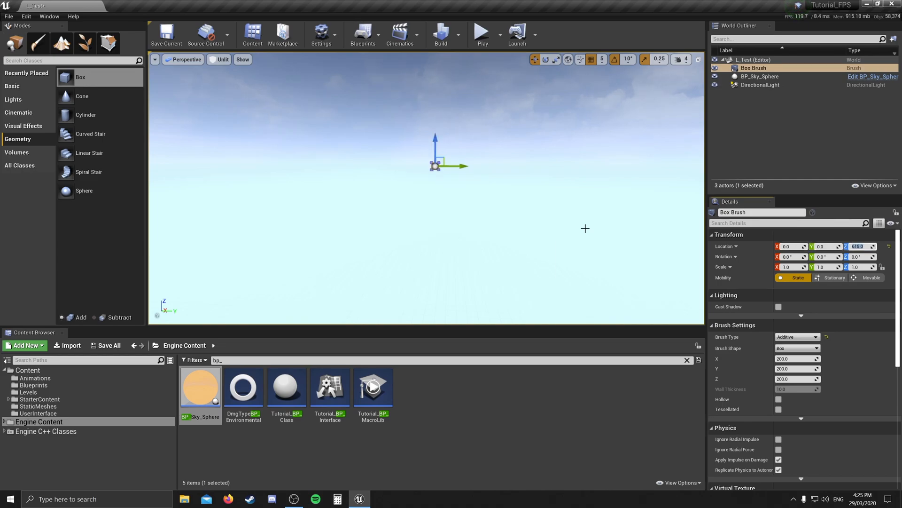
{"action": "type", "text": "0"}
{"action": "key", "text": "Return"}
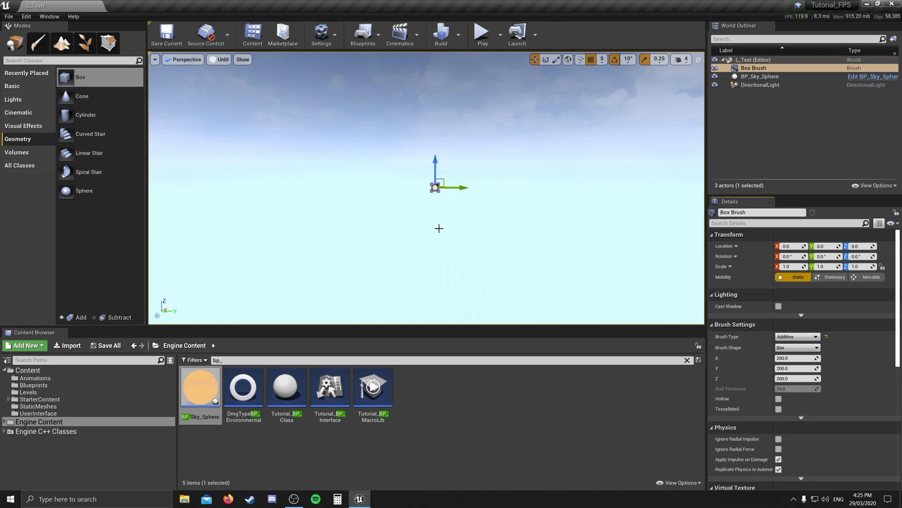
Step: Set the box brush's size to X 5000, Y 5000 and Z 50 to form a flat floor
{"action": "mouse_move", "coordinate": [435, 188]}
{"action": "right_mouse_down"}
{"action": "mouse_move", "coordinate": [436, 173]}
{"action": "mouse_move", "coordinate": [448, 237]}
{"action": "right_mouse_up"}
{"action": "key", "text": "w"}
{"action": "key", "text": "a"}
{"action": "key", "text": "e"}
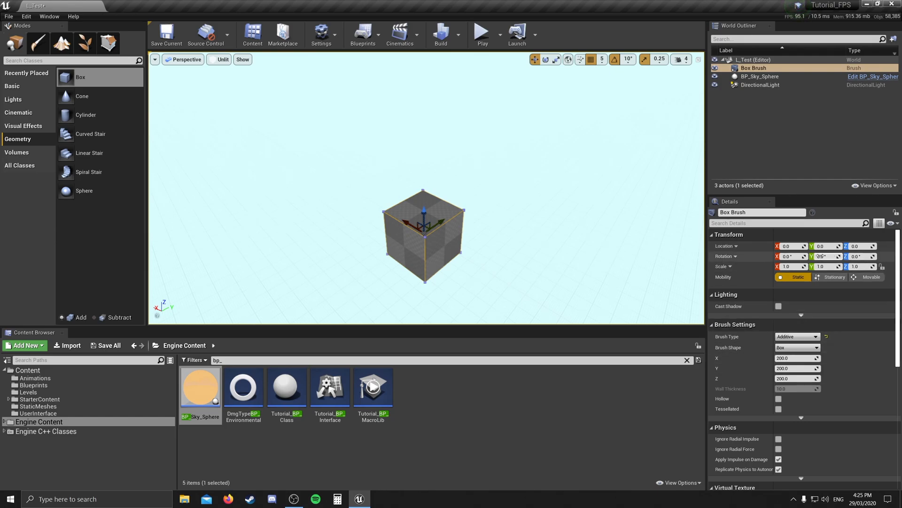
{"action": "left_click", "coordinate": [798, 359]}
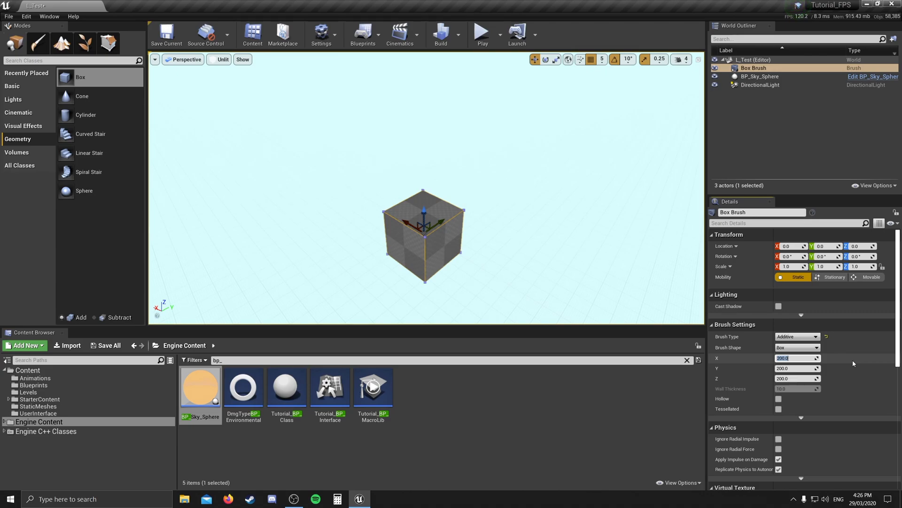
{"action": "type", "text": "5000"}
{"action": "key", "text": "Tab"}
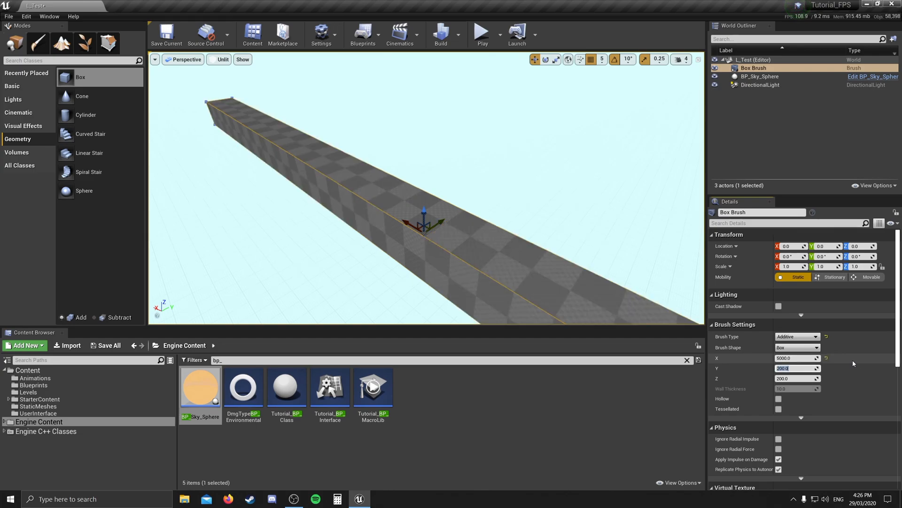
{"action": "type", "text": "5"}
{"action": "key", "text": "Tab"}
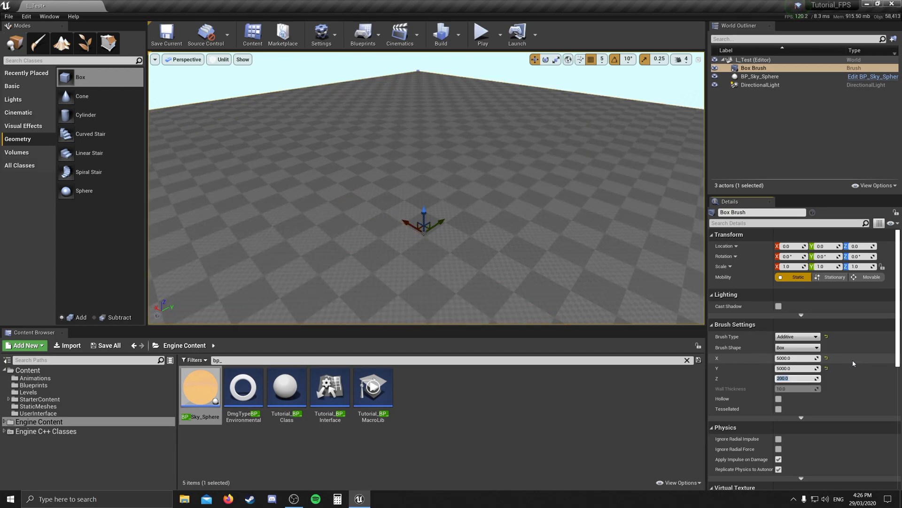
{"action": "type", "text": "50"}
{"action": "mouse_move", "coordinate": [503, 240]}
{"action": "right_mouse_down"}
{"action": "mouse_move", "coordinate": [502, 269]}
{"action": "mouse_move", "coordinate": [497, 252]}
{"action": "mouse_move", "coordinate": [508, 239]}
{"action": "right_mouse_up"}
{"action": "key", "text": "s"}
{"action": "key", "text": "s"}
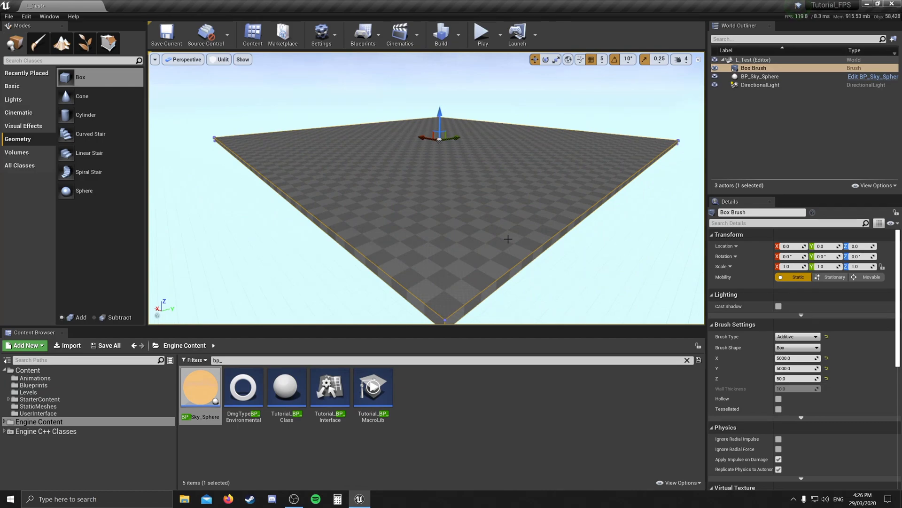
Step: Select the top surface of the floor brush
{"action": "mouse_move", "coordinate": [334, 188]}
{"action": "right_mouse_down"}
{"action": "mouse_move", "coordinate": [306, 190]}
{"action": "mouse_move", "coordinate": [346, 191]}
{"action": "mouse_move", "coordinate": [347, 217]}
{"action": "mouse_move", "coordinate": [358, 219]}
{"action": "mouse_move", "coordinate": [346, 201]}
{"action": "right_mouse_up"}
{"action": "key", "text": "q"}
{"action": "key", "text": "e"}
{"action": "key", "text": "s"}
{"action": "left_click", "coordinate": [434, 205]}
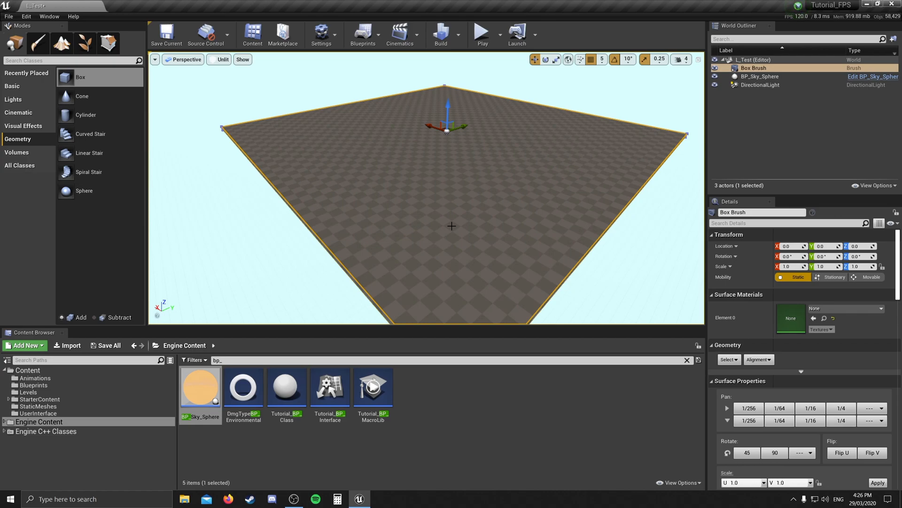
Step: Hide the engine content and open the StarterContent folder with the asset search cleared
{"action": "left_click", "coordinate": [682, 484]}
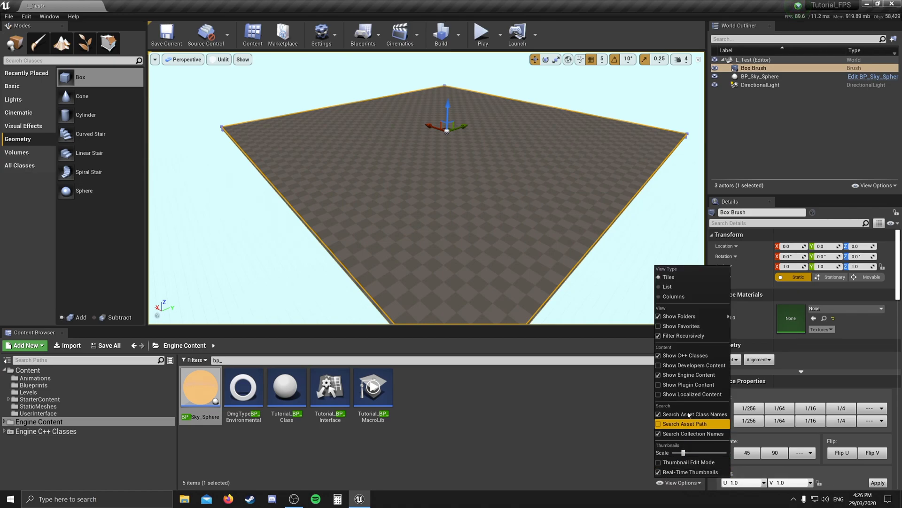
{"action": "left_click", "coordinate": [687, 375]}
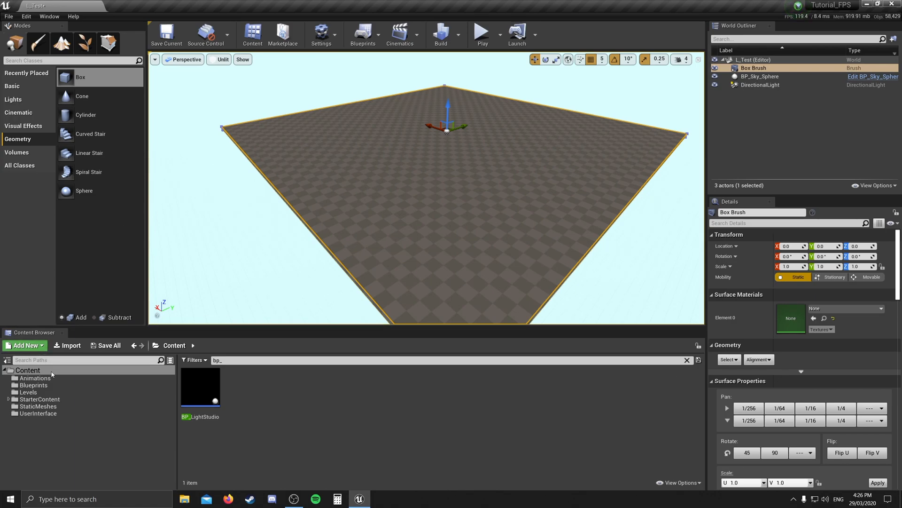
{"action": "left_click", "coordinate": [47, 399]}
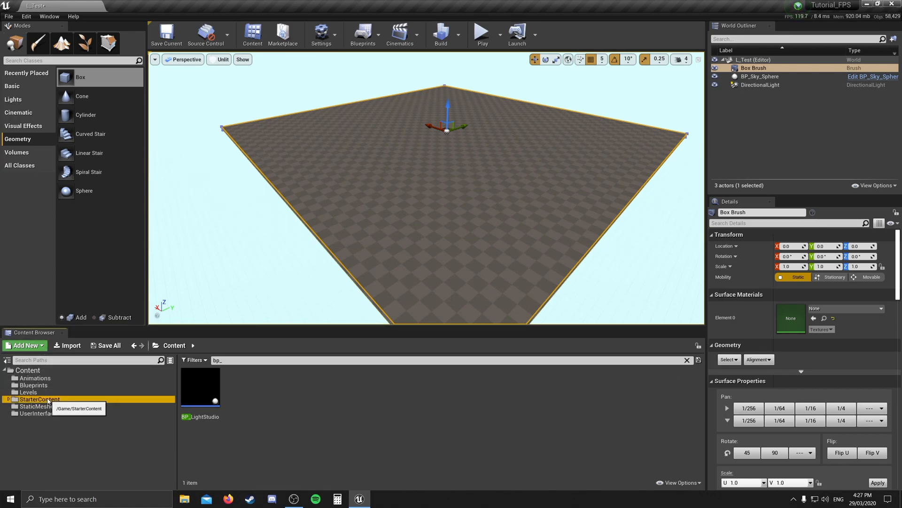
{"action": "left_click", "coordinate": [687, 361]}
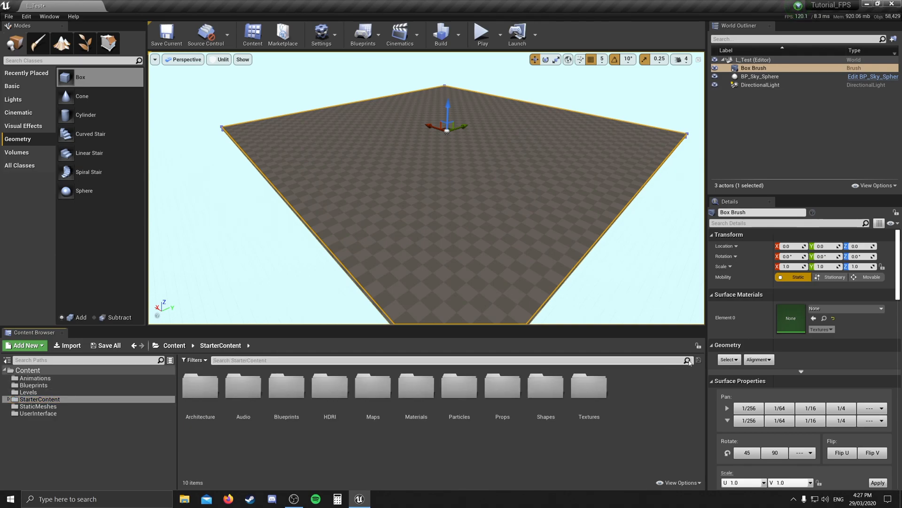
Step: Apply the M_Ground_Grass material from StarterContent's Materials folder to the floor's top surface
{"action": "double_click", "coordinate": [421, 389]}
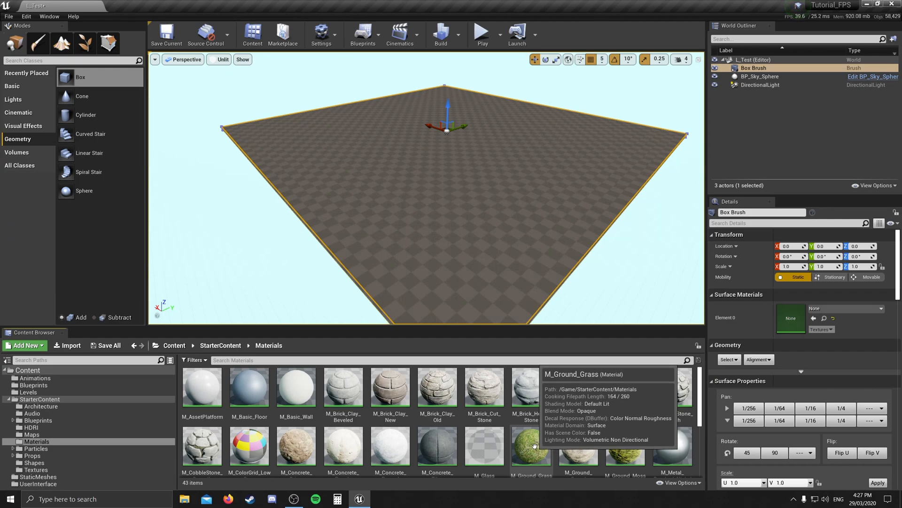
{"action": "mouse_move", "coordinate": [535, 446]}
{"action": "left_mouse_down"}
{"action": "mouse_move", "coordinate": [356, 212]}
{"action": "mouse_move", "coordinate": [440, 184]}
{"action": "left_mouse_up"}
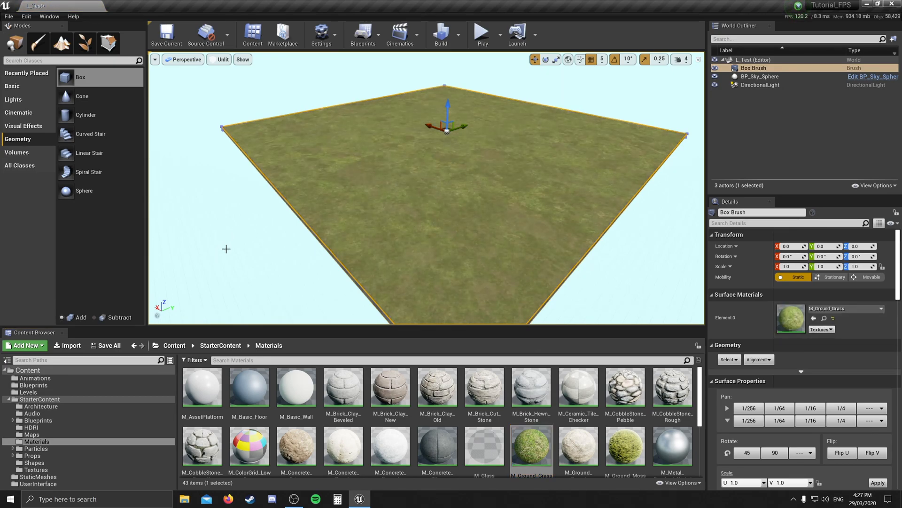
{"action": "mouse_move", "coordinate": [228, 251]}
{"action": "right_mouse_down"}
{"action": "mouse_move", "coordinate": [228, 234]}
{"action": "mouse_move", "coordinate": [236, 263]}
{"action": "right_mouse_up"}
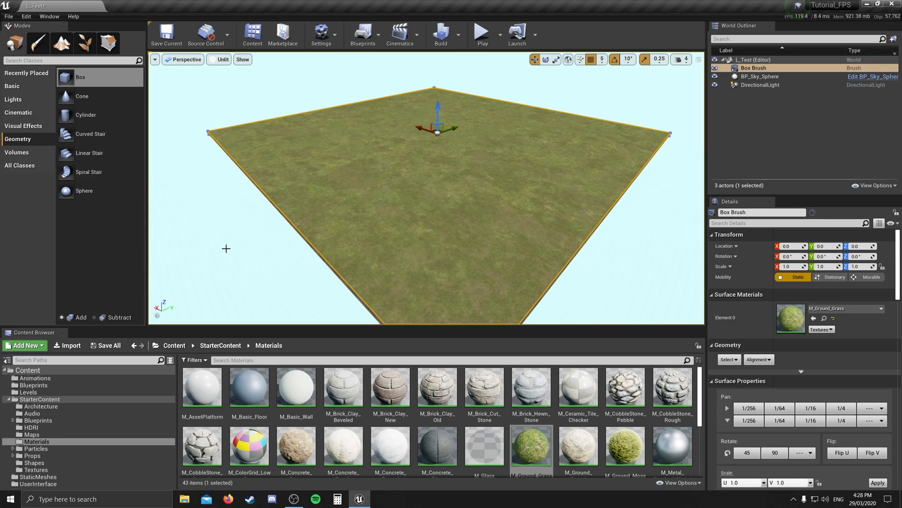
{"action": "left_click", "coordinate": [30, 92]}
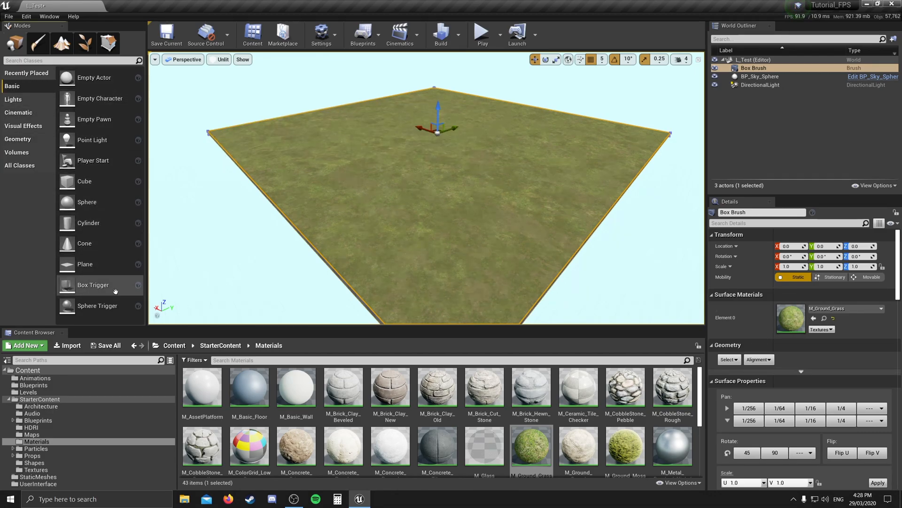
{"action": "left_click", "coordinate": [19, 139]}
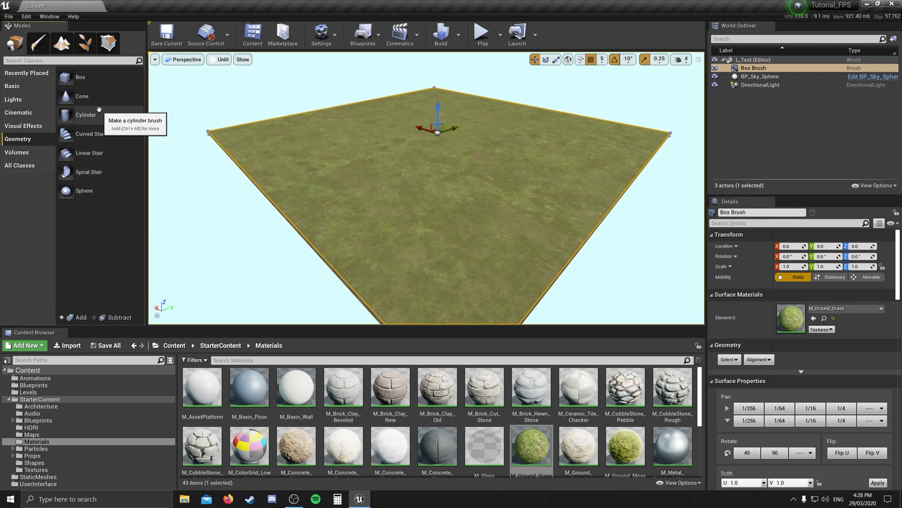
{"action": "left_click", "coordinate": [87, 98]}
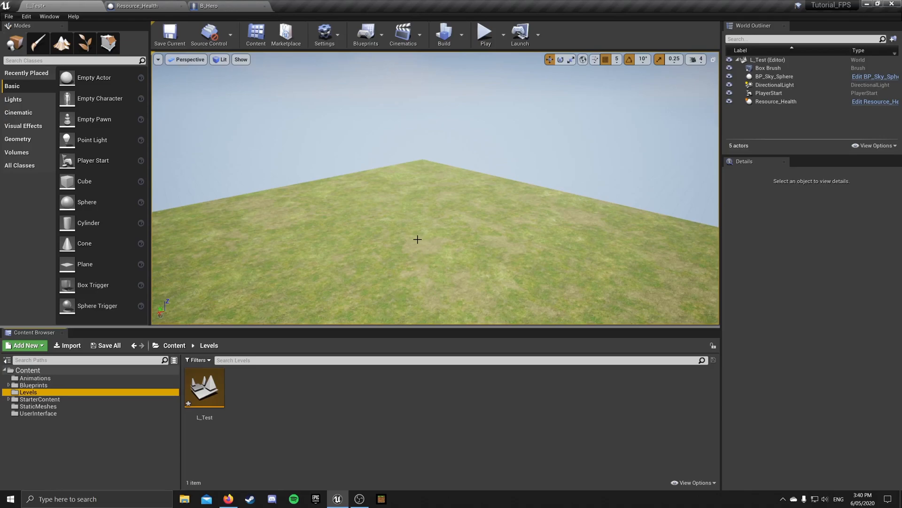
Step: Place an additive Box geometry brush on the grass floor and set its X size to 5000
{"action": "left_click", "coordinate": [33, 139]}
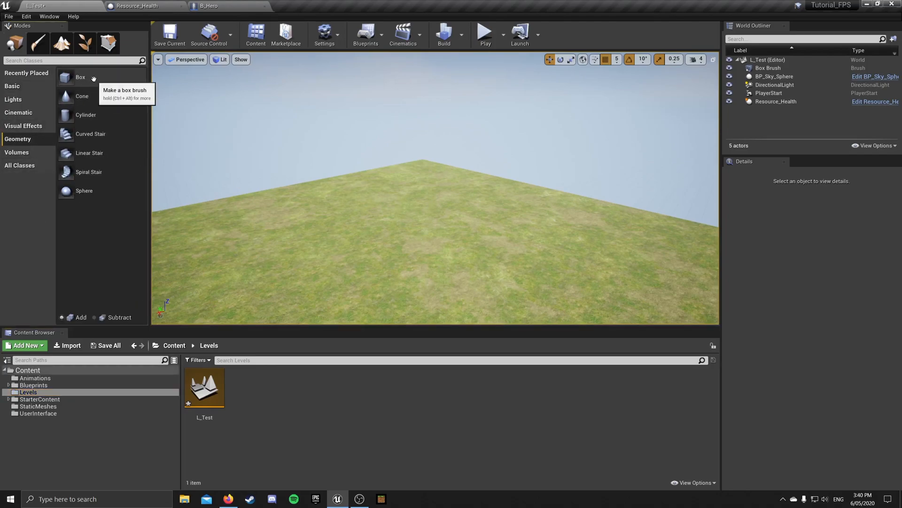
{"action": "mouse_move", "coordinate": [94, 79]}
{"action": "left_mouse_down"}
{"action": "mouse_move", "coordinate": [141, 111]}
{"action": "mouse_move", "coordinate": [302, 149]}
{"action": "mouse_move", "coordinate": [419, 229]}
{"action": "left_mouse_up"}
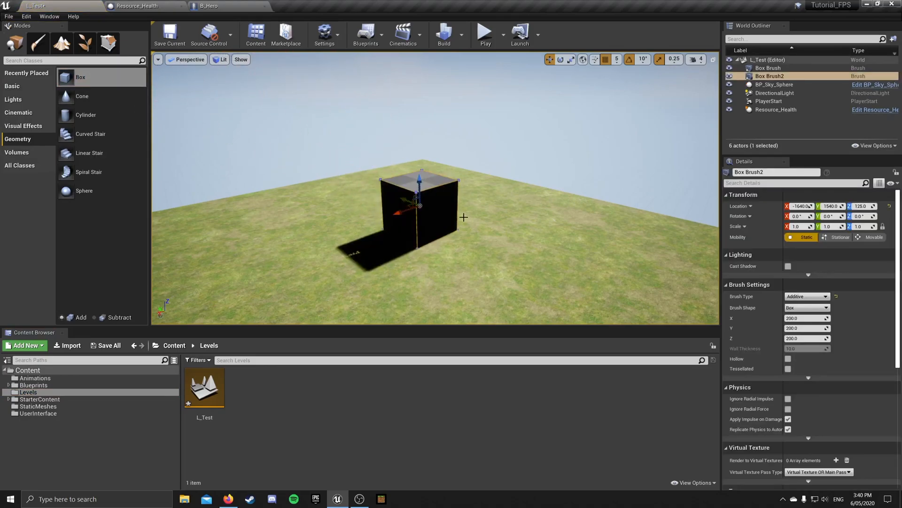
{"action": "left_click", "coordinate": [814, 318]}
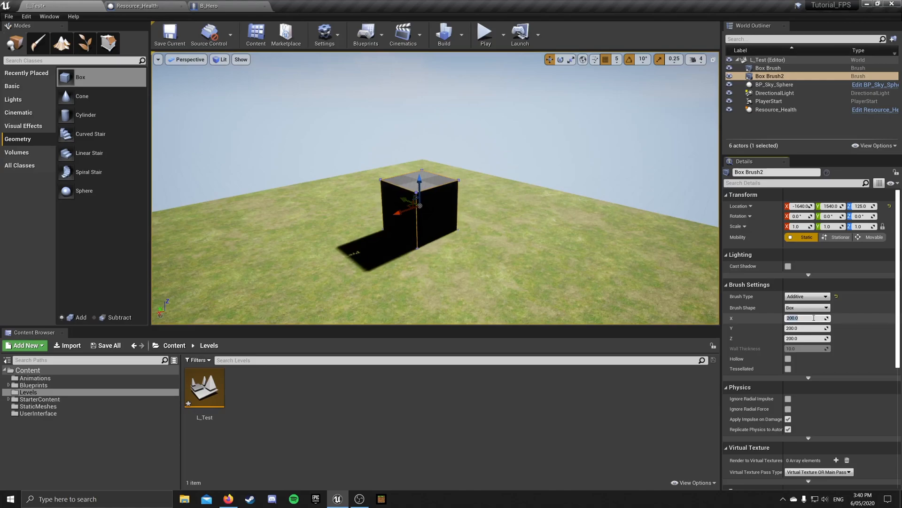
{"action": "type", "text": "5000"}
Step: Set the long box brush's location to X 0, Y 2500, Z 100 so it forms a wall along the floor's edge
{"action": "right_click_drag", "start_coordinate": [635, 241], "coordinate": [714, 242]}
{"action": "key", "text": "a"}
{"action": "right_click_drag", "start_coordinate": [611, 222], "coordinate": [648, 225]}
{"action": "key", "text": "s"}
{"action": "left_click_drag", "start_coordinate": [382, 189], "coordinate": [499, 182]}
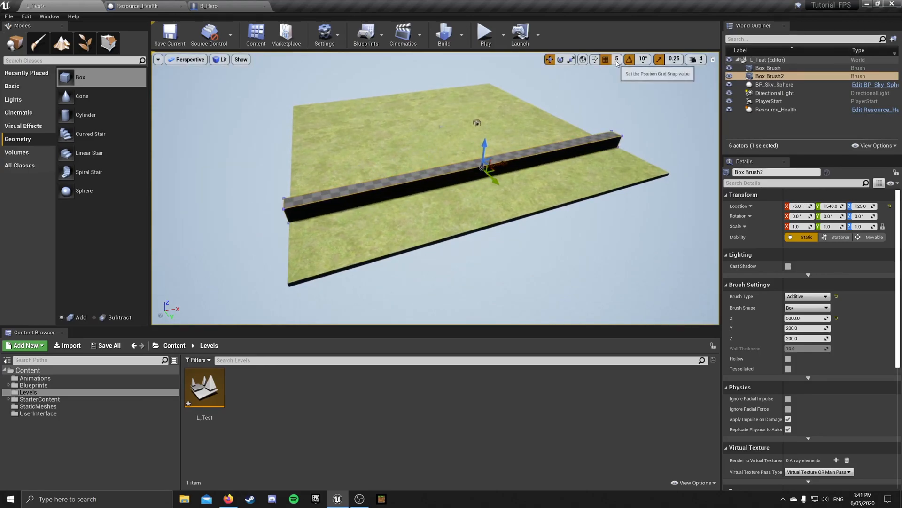
{"action": "left_click", "coordinate": [809, 206]}
{"action": "type", "text": "0"}
{"action": "key", "text": "Tab"}
{"action": "type", "text": "2500"}
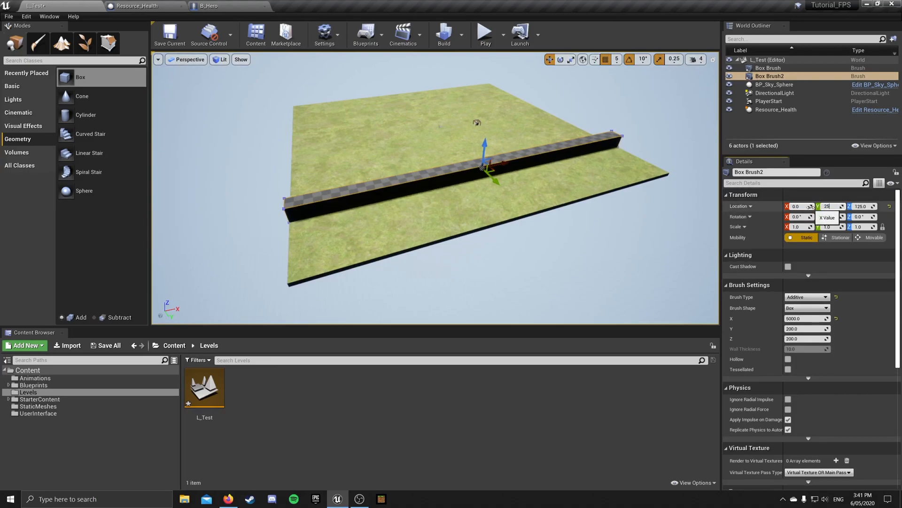
{"action": "key", "text": "Tab"}
{"action": "type", "text": "100"}
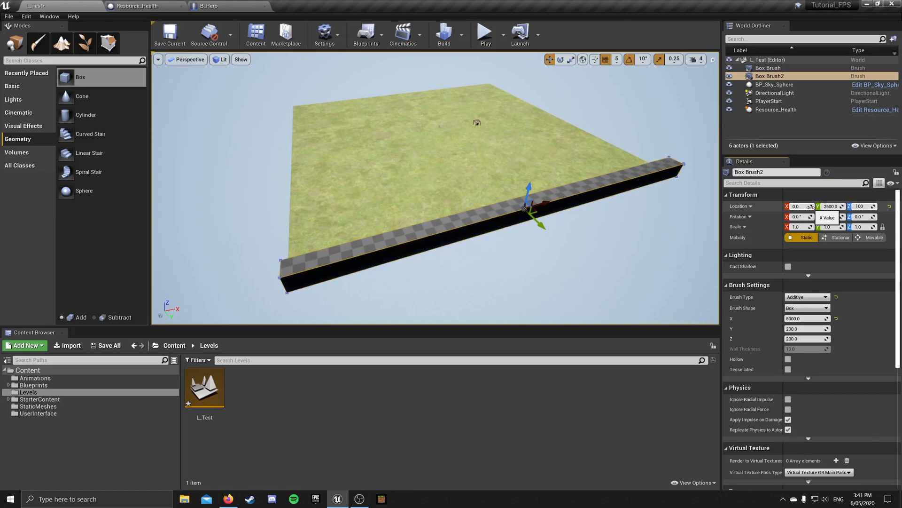
{"action": "key", "text": "Return"}
Step: Set the position grid snap to 500 and duplicate the wall brush along Y to Y 500
{"action": "key", "text": "a"}
{"action": "right_click_drag", "start_coordinate": [471, 187], "coordinate": [594, 188]}
{"action": "left_click", "coordinate": [617, 60]}
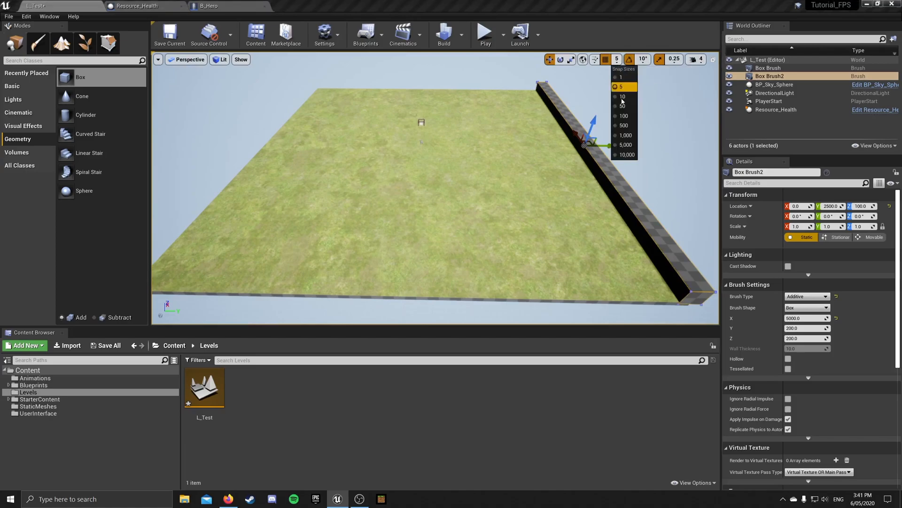
{"action": "left_click", "coordinate": [621, 126]}
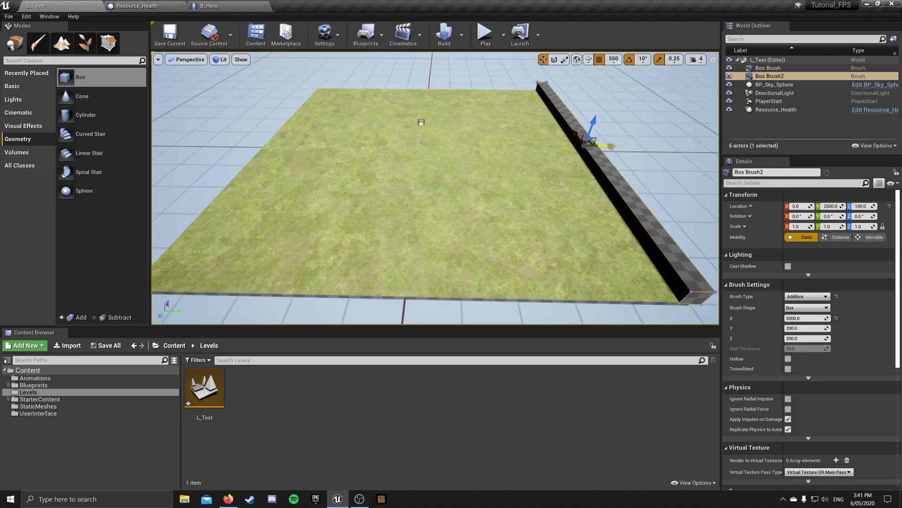
{"action": "mouse_move", "coordinate": [611, 145]}
{"action": "left_mouse_down", "text": "alt"}
{"action": "mouse_move", "coordinate": [496, 146]}
{"action": "mouse_move", "coordinate": [480, 159]}
{"action": "left_mouse_up", "text": "alt"}
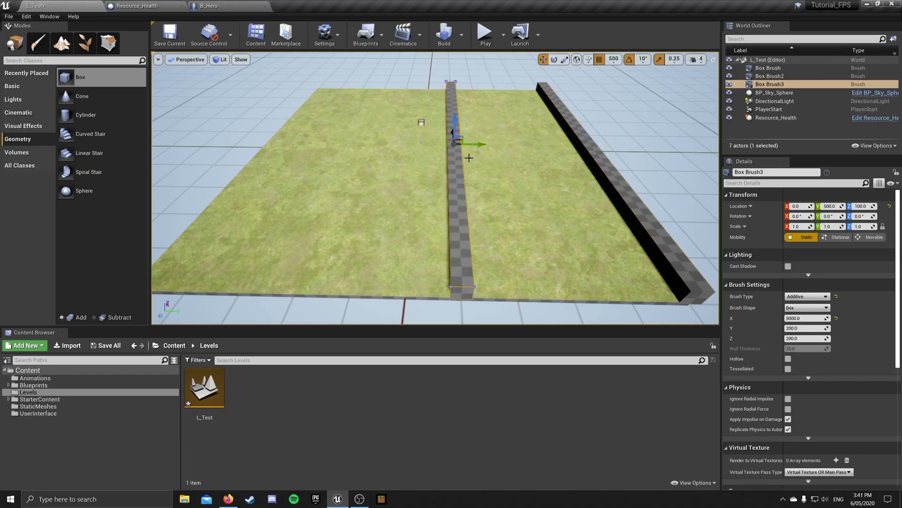
Step: Undo the last scale change, then try rotating the duplicated wall about 90° around Z and return its Z rotation to 0
{"action": "key", "text": "ctrl+z"}
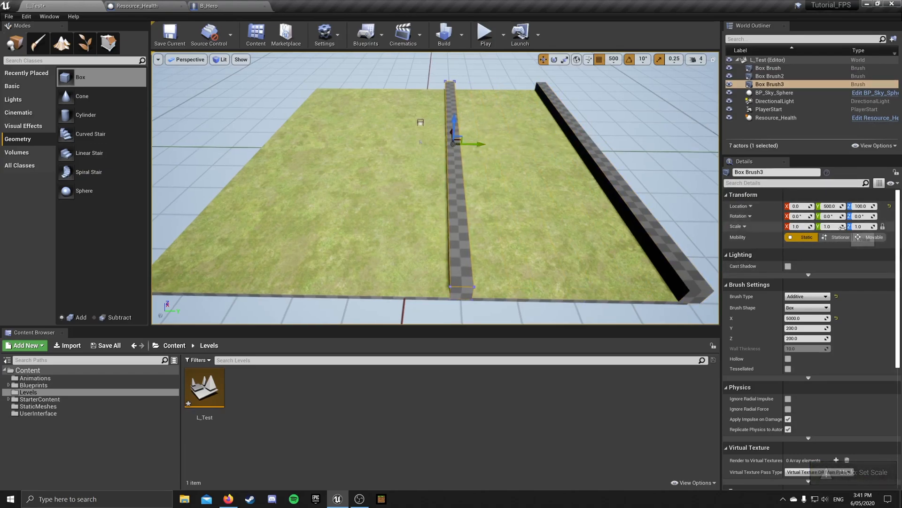
{"action": "left_click_drag", "start_coordinate": [857, 216], "coordinate": [893, 215]}
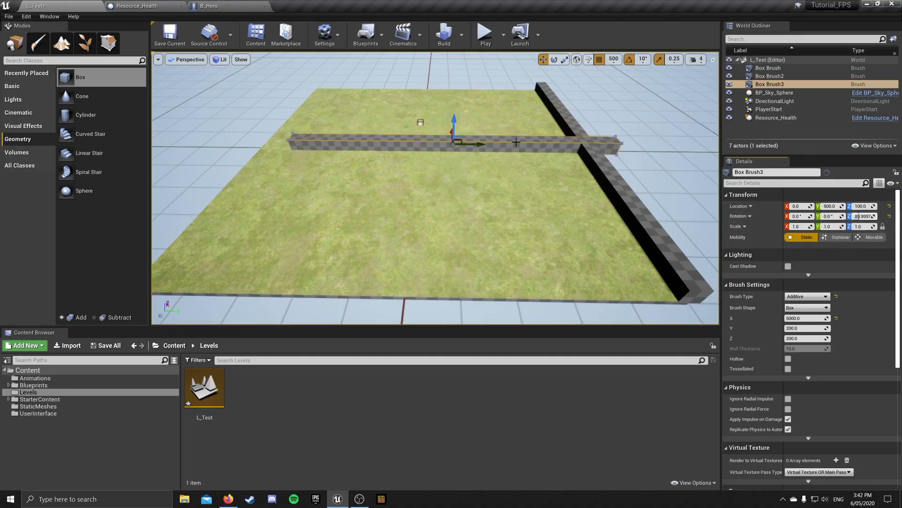
{"action": "left_click", "coordinate": [868, 216]}
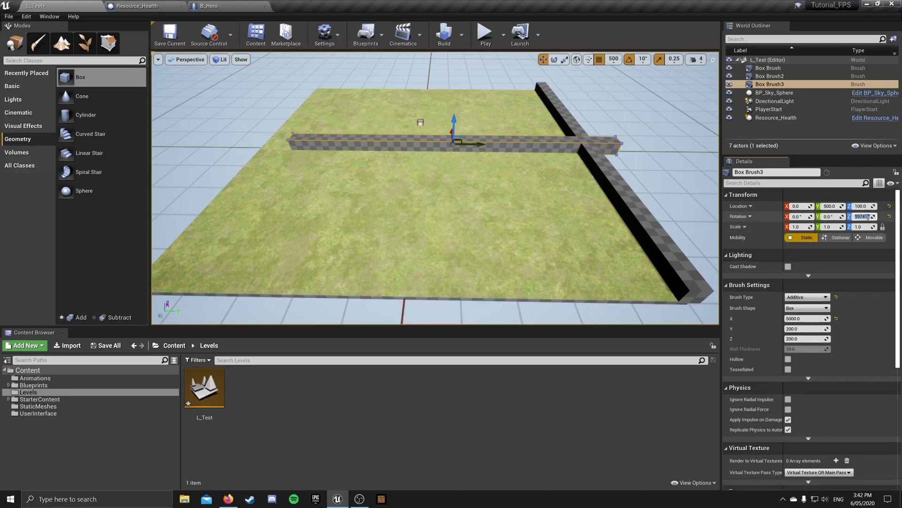
{"action": "type", "text": "0"}
{"action": "key", "text": "Return"}
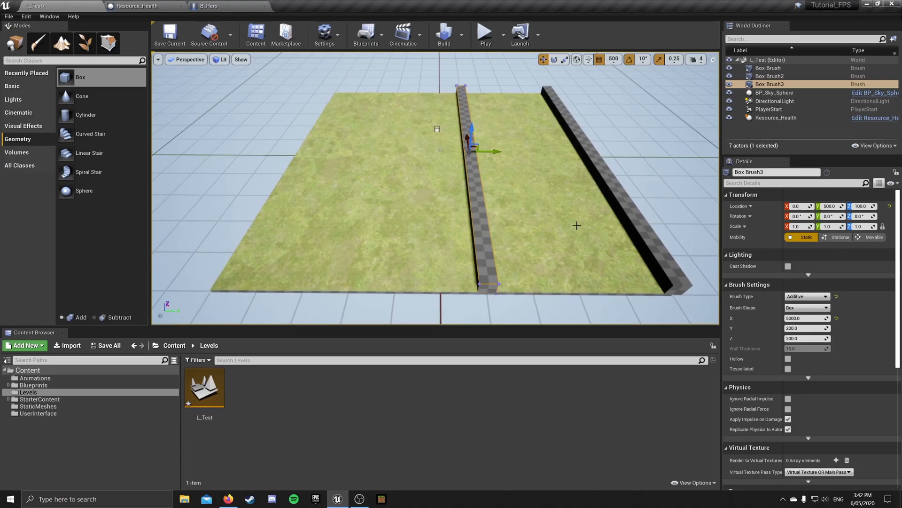
Step: Move the duplicated wall to Y -2500 on the floor's opposite edge and duplicate it again to Y 0
{"action": "mouse_move", "coordinate": [577, 225]}
{"action": "right_mouse_down"}
{"action": "mouse_move", "coordinate": [651, 235]}
{"action": "mouse_move", "coordinate": [571, 231]}
{"action": "right_mouse_up"}
{"action": "left_click_drag", "start_coordinate": [496, 151], "coordinate": [327, 154]}
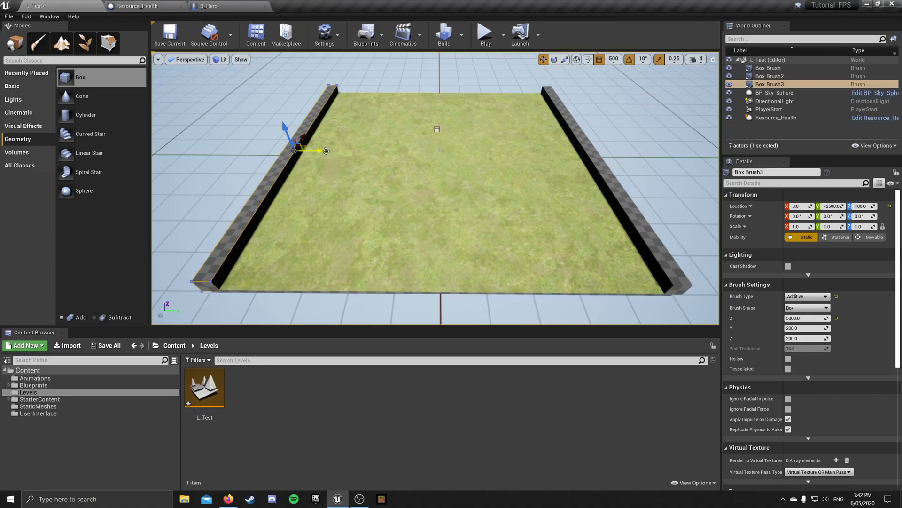
{"action": "left_click_drag", "start_coordinate": [324, 151], "coordinate": [461, 163], "text": "alt"}
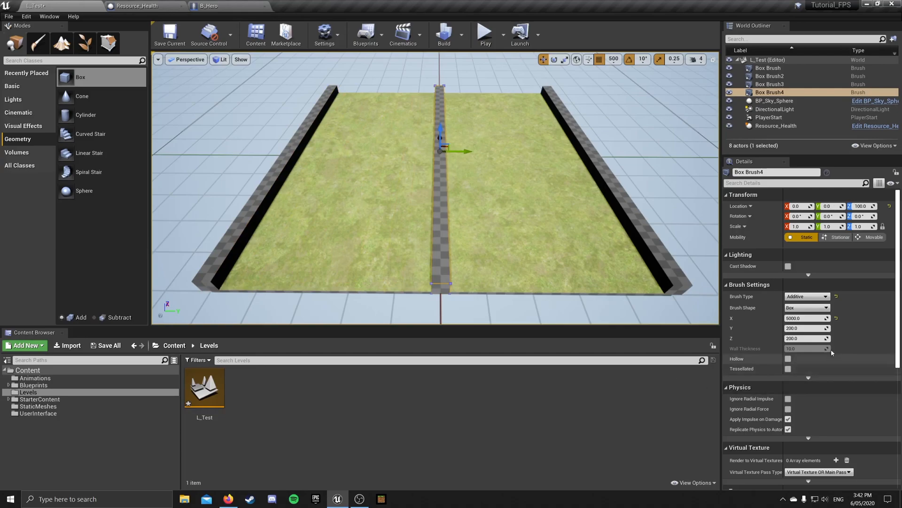
Step: Set the middle wall copy's Z location to 0 and its brush size to X 200 and Y 5000
{"action": "left_click", "coordinate": [813, 318]}
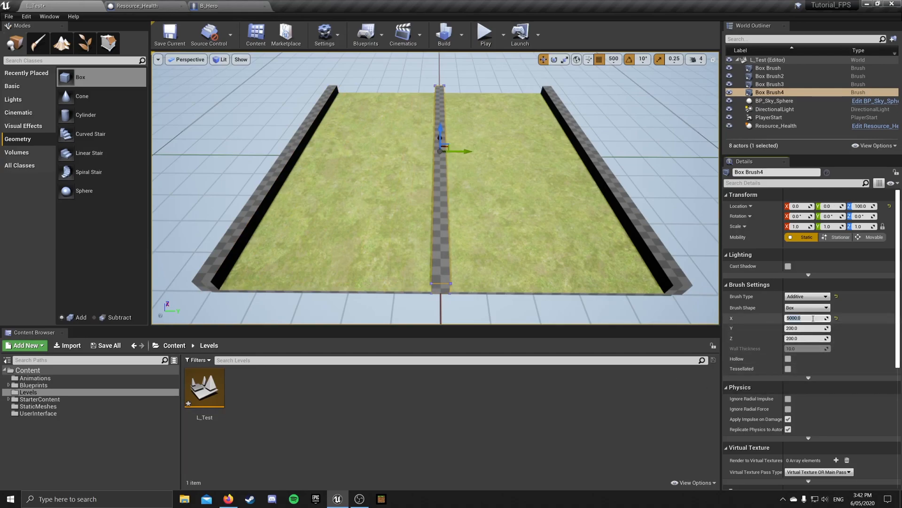
{"action": "type", "text": "200"}
{"action": "key", "text": "Tab"}
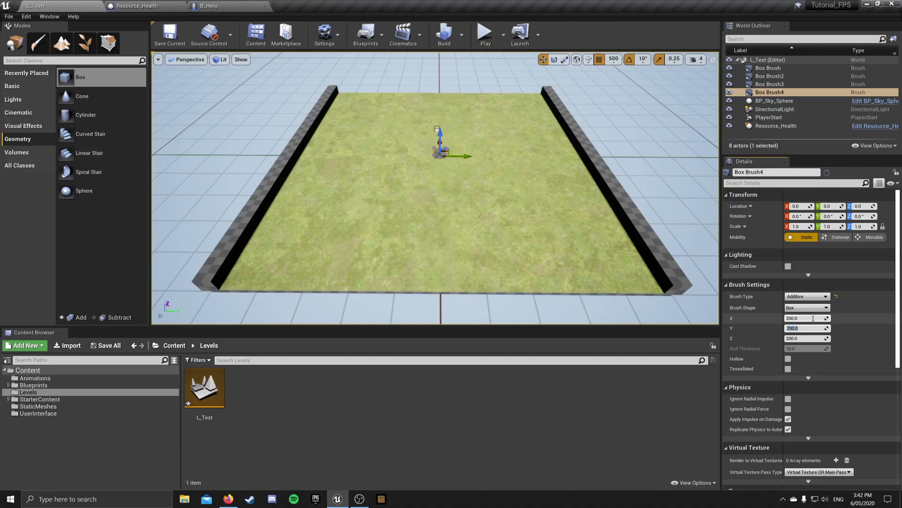
{"action": "type", "text": "5000"}
{"action": "key", "text": "Return"}
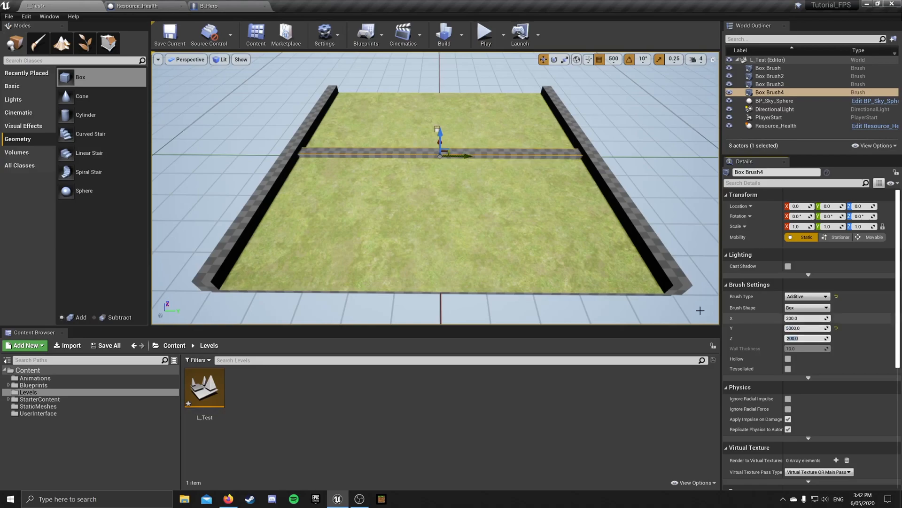
{"action": "right_click_drag", "start_coordinate": [400, 164], "coordinate": [437, 162]}
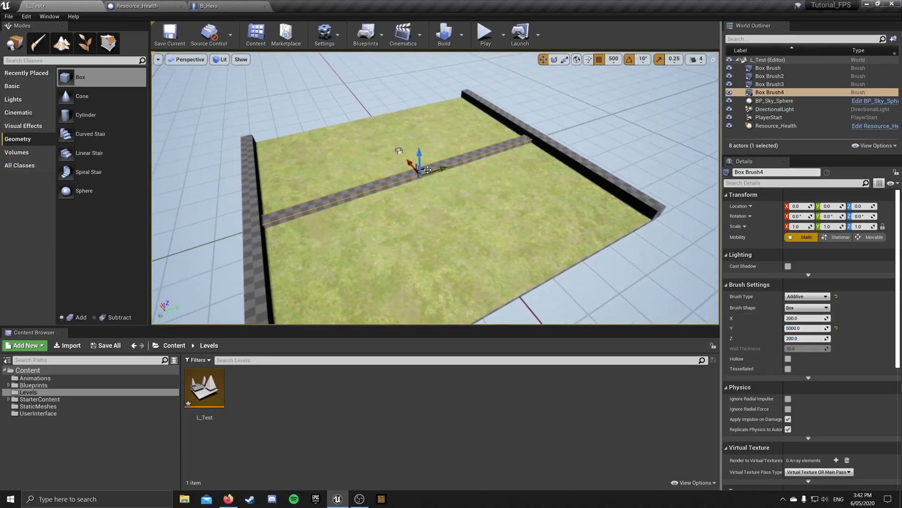
Step: Move the middle wall to X -2500 on the floor's open edge and set its Z location to 100
{"action": "left_click_drag", "start_coordinate": [411, 164], "coordinate": [512, 278]}
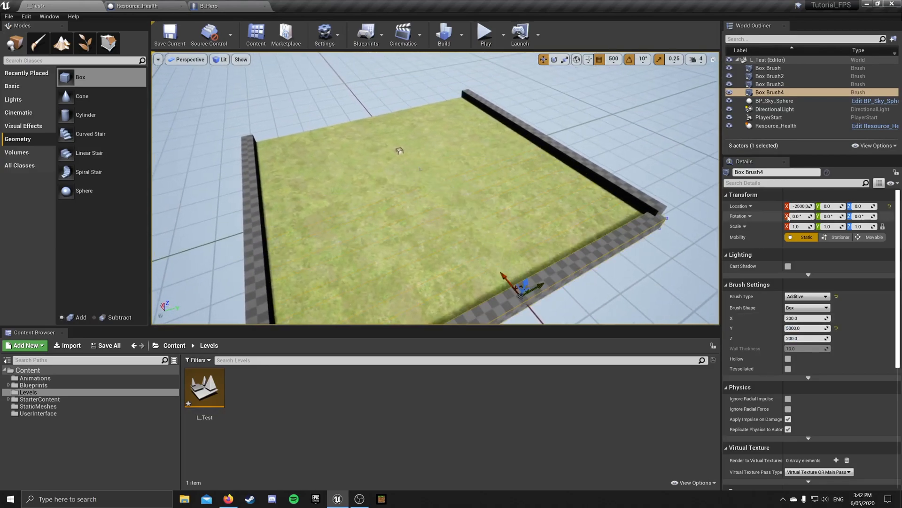
{"action": "left_click", "coordinate": [863, 207]}
{"action": "type", "text": "100"}
{"action": "key", "text": "Return"}
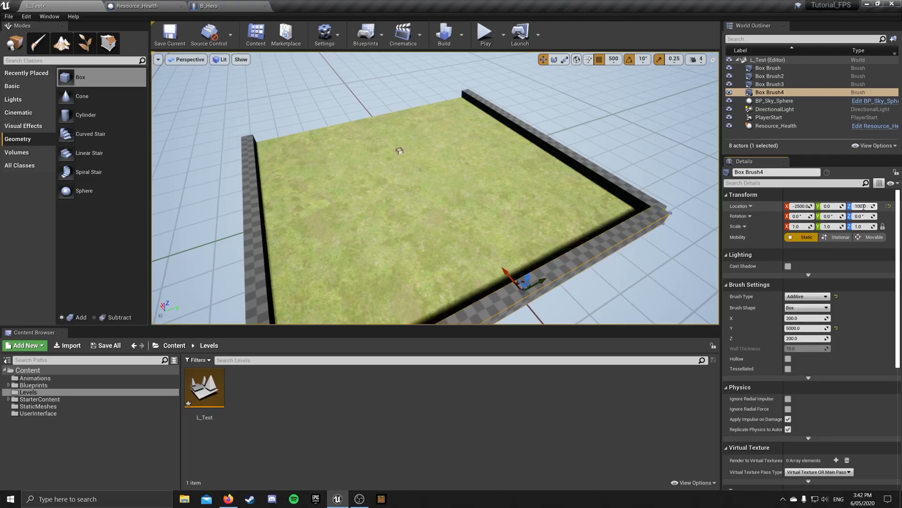
Step: Duplicate the wall at X -2500 across the floor to X 2500 to close the remaining open side
{"action": "mouse_move", "coordinate": [621, 162]}
{"action": "right_mouse_down"}
{"action": "mouse_move", "coordinate": [578, 197]}
{"action": "mouse_move", "coordinate": [611, 175]}
{"action": "mouse_move", "coordinate": [561, 168]}
{"action": "mouse_move", "coordinate": [636, 179]}
{"action": "mouse_move", "coordinate": [623, 172]}
{"action": "mouse_move", "coordinate": [632, 171]}
{"action": "right_mouse_up"}
{"action": "key", "text": "w"}
{"action": "key", "text": "s"}
{"action": "key", "text": "a"}
{"action": "scroll", "coordinate": [565, 168], "scroll_direction": "down", "scroll_amount": 3}
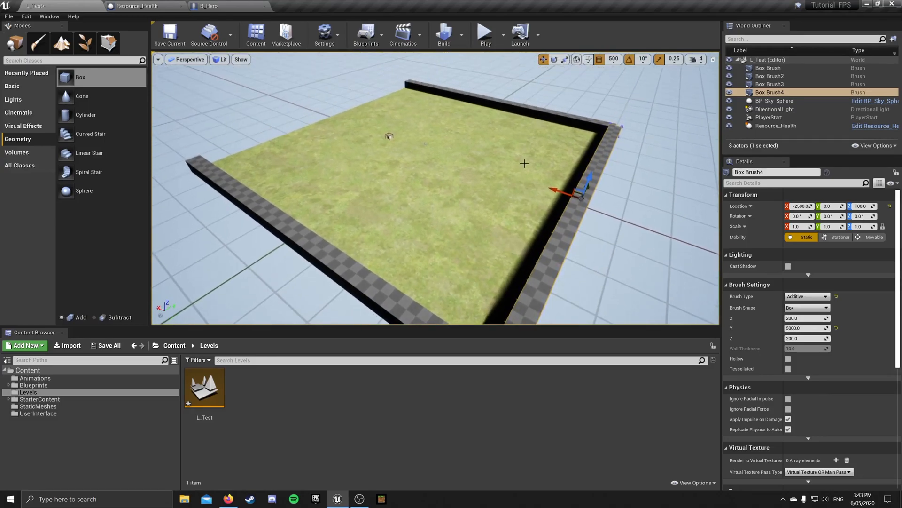
{"action": "left_click_drag", "start_coordinate": [562, 193], "coordinate": [318, 113], "text": "alt"}
{"action": "mouse_move", "coordinate": [323, 179]}
{"action": "right_mouse_down"}
{"action": "mouse_move", "coordinate": [318, 197]}
{"action": "mouse_move", "coordinate": [306, 188]}
{"action": "mouse_move", "coordinate": [303, 206]}
{"action": "mouse_move", "coordinate": [311, 196]}
{"action": "mouse_move", "coordinate": [300, 200]}
{"action": "right_mouse_up"}
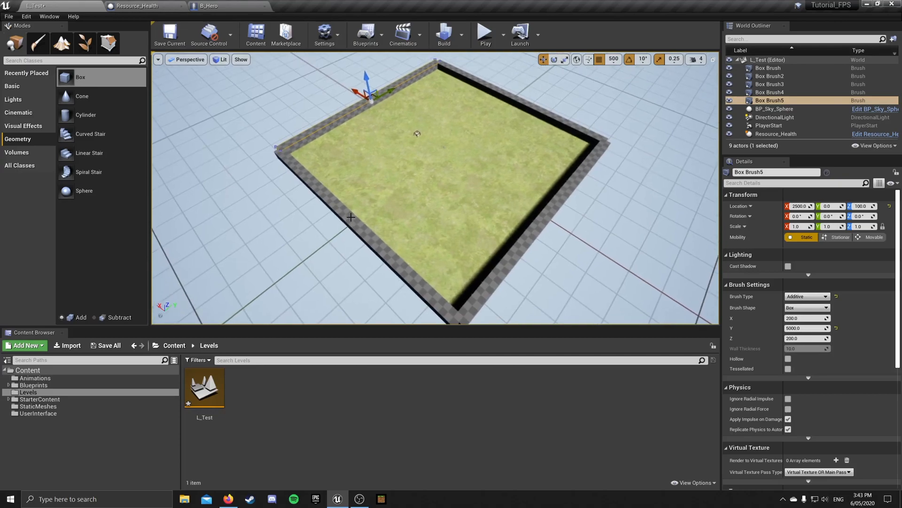
Step: Select all four box brush walls around the grass floor together
{"action": "left_click", "coordinate": [368, 234]}
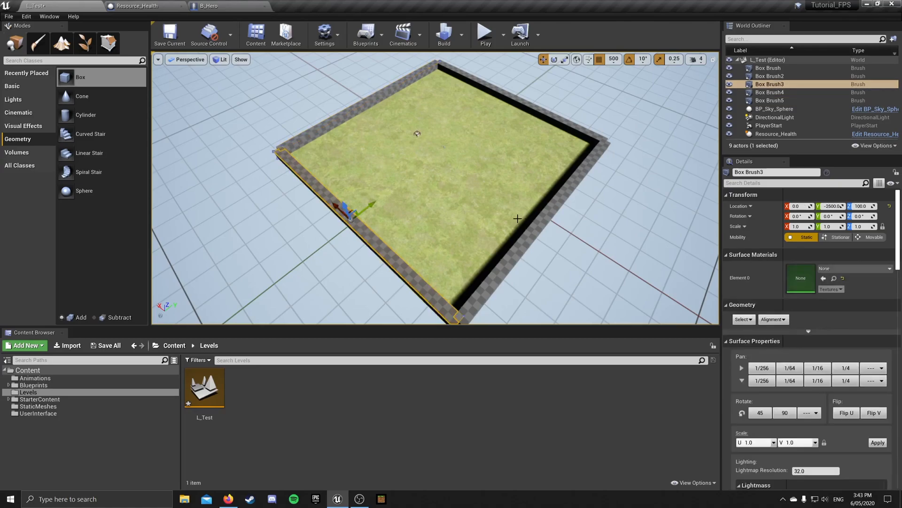
{"action": "left_click", "coordinate": [543, 214], "text": "ctrl"}
{"action": "left_click", "coordinate": [380, 100], "text": "ctrl"}
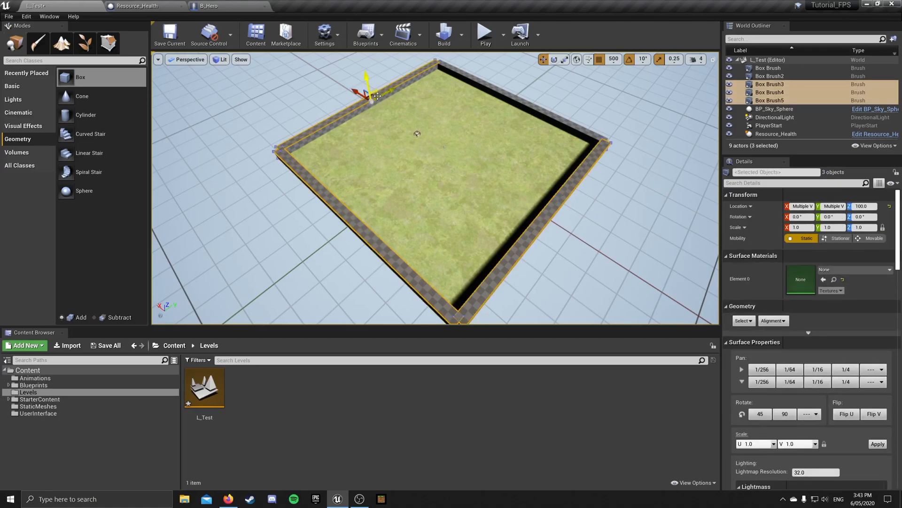
{"action": "left_click", "coordinate": [503, 90], "text": "ctrl"}
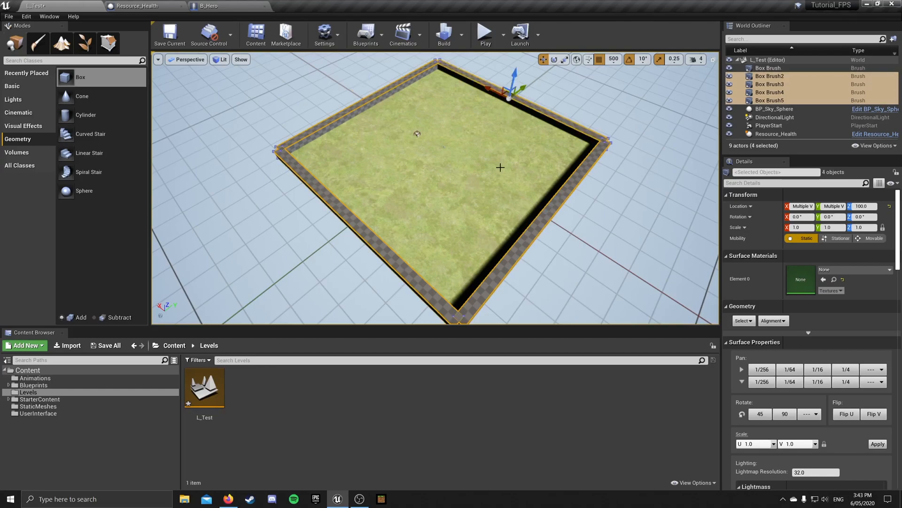